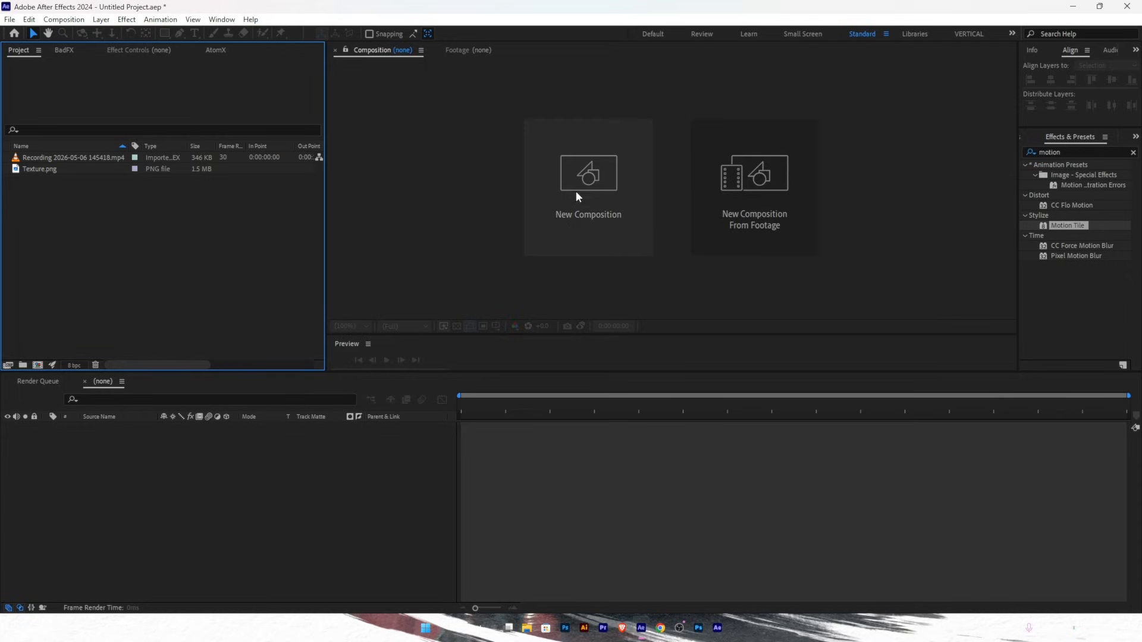
- Inspect Texture.png, then the Book a call recording's details (524×224, 30 fps)
{"action": "left_click", "coordinate": [31, 171]}
{"action": "left_click", "coordinate": [42, 159]}
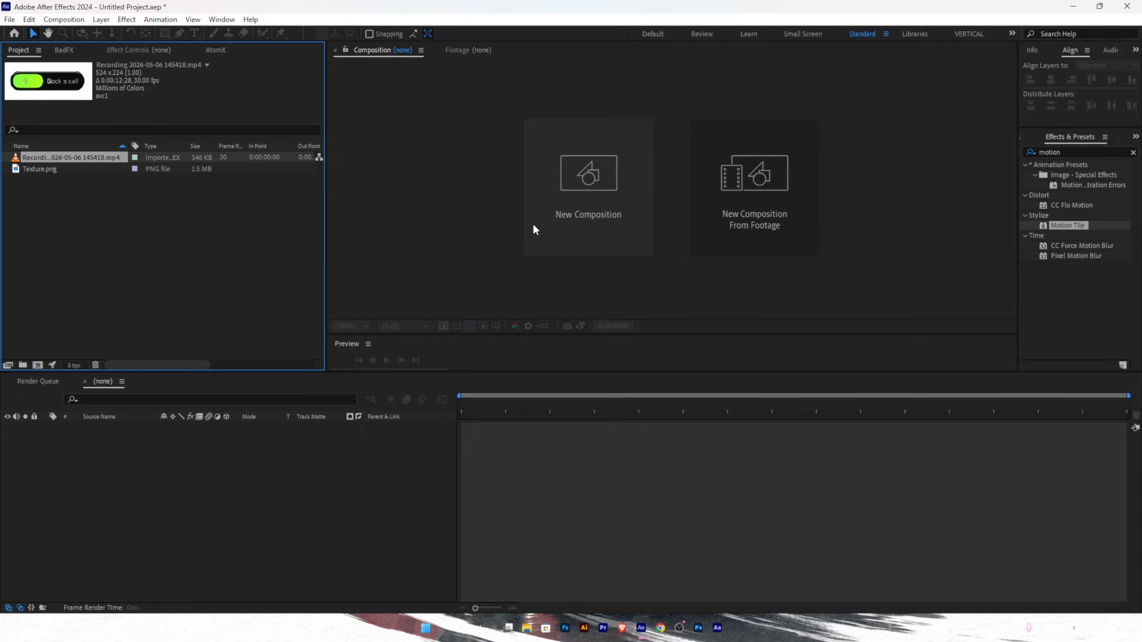
- Create Comp 1 from the Social Media Landscape HD preset: 1920×1080, 30 fps, black background
{"action": "left_click", "coordinate": [577, 185]}
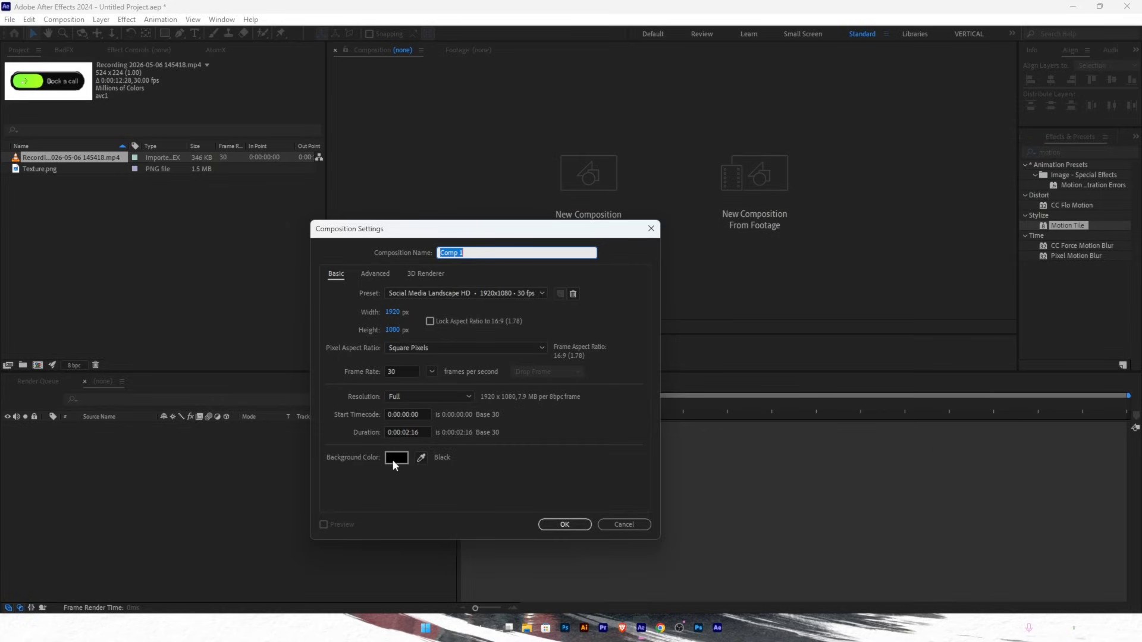
{"action": "left_click", "coordinate": [564, 524]}
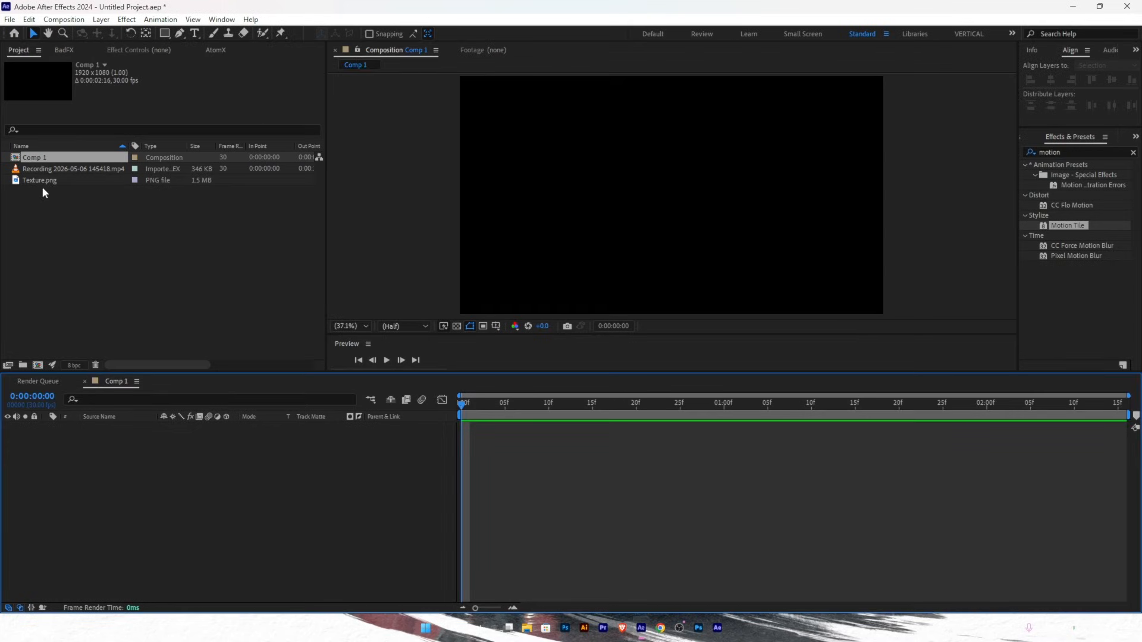
- Add the Book a call recording to Comp 1 and rename the comp MAIN
{"action": "left_click", "coordinate": [37, 170]}
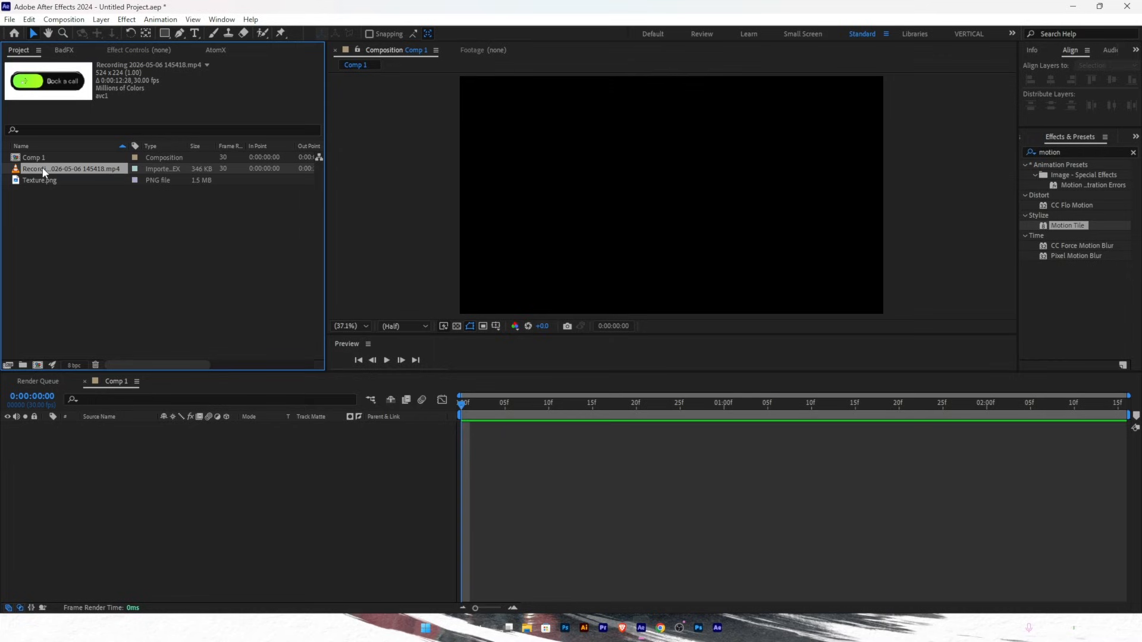
{"action": "left_click_drag", "start_coordinate": [43, 173], "coordinate": [98, 465]}
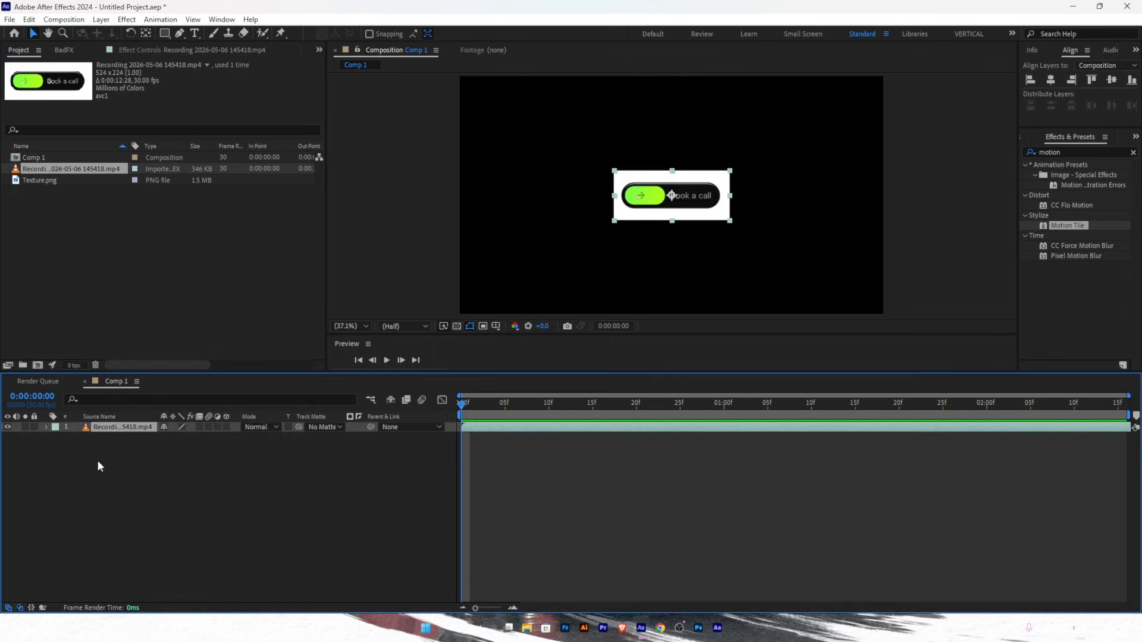
{"action": "left_click", "coordinate": [30, 158]}
{"action": "key", "text": "Return"}
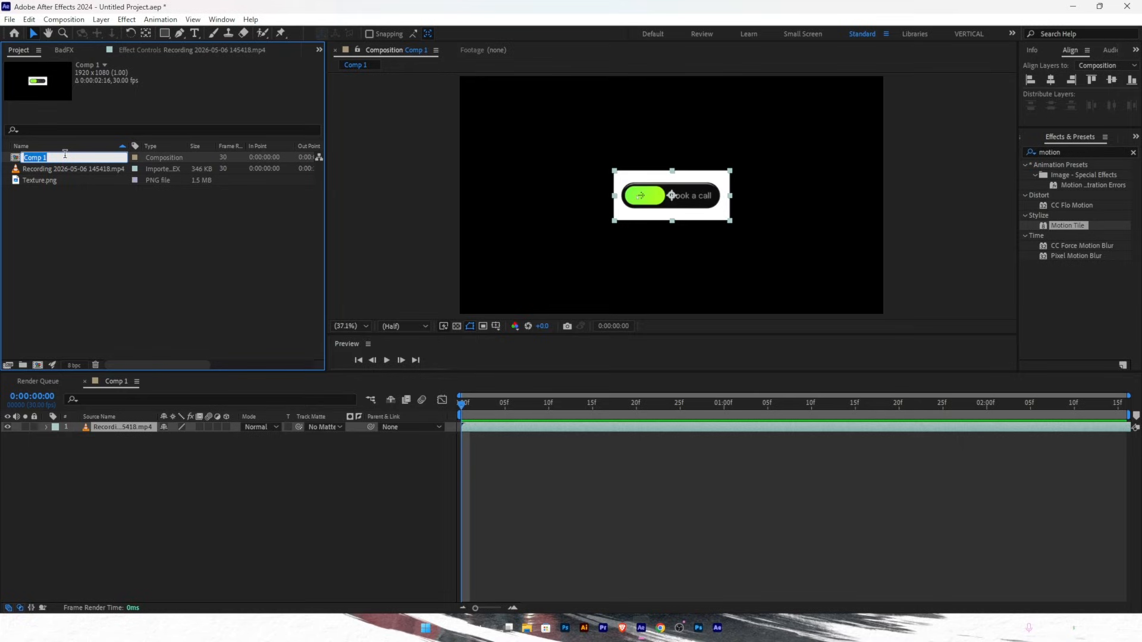
{"action": "type", "text": "MAIN"}
{"action": "key", "text": "Return"}
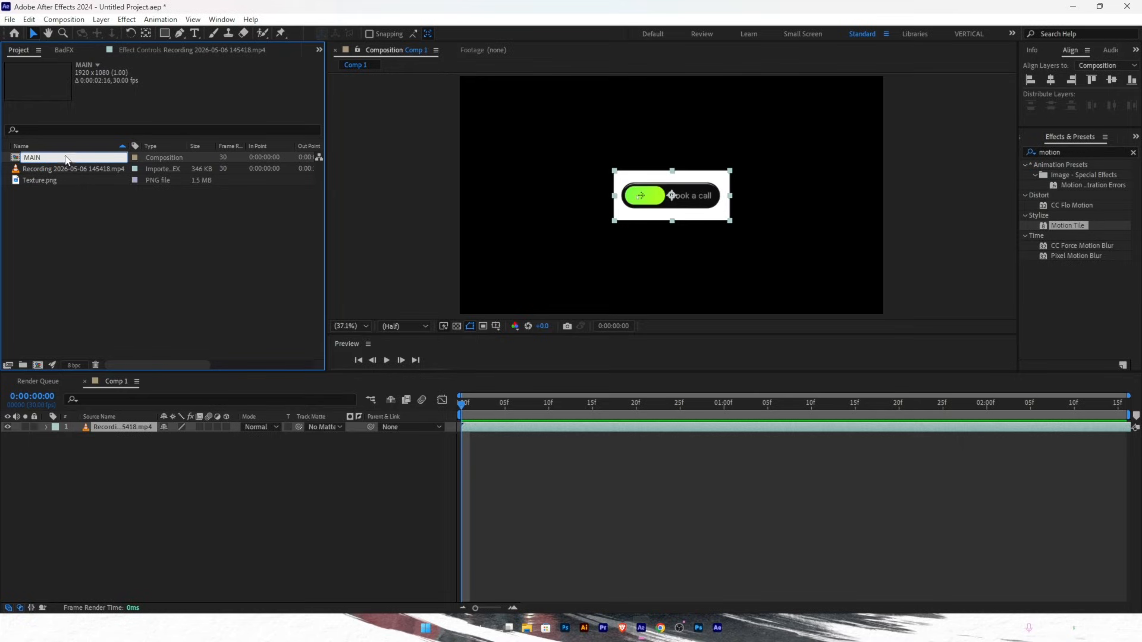
- Move the Book a call button slightly upward in the viewer
{"action": "left_click", "coordinate": [145, 462]}
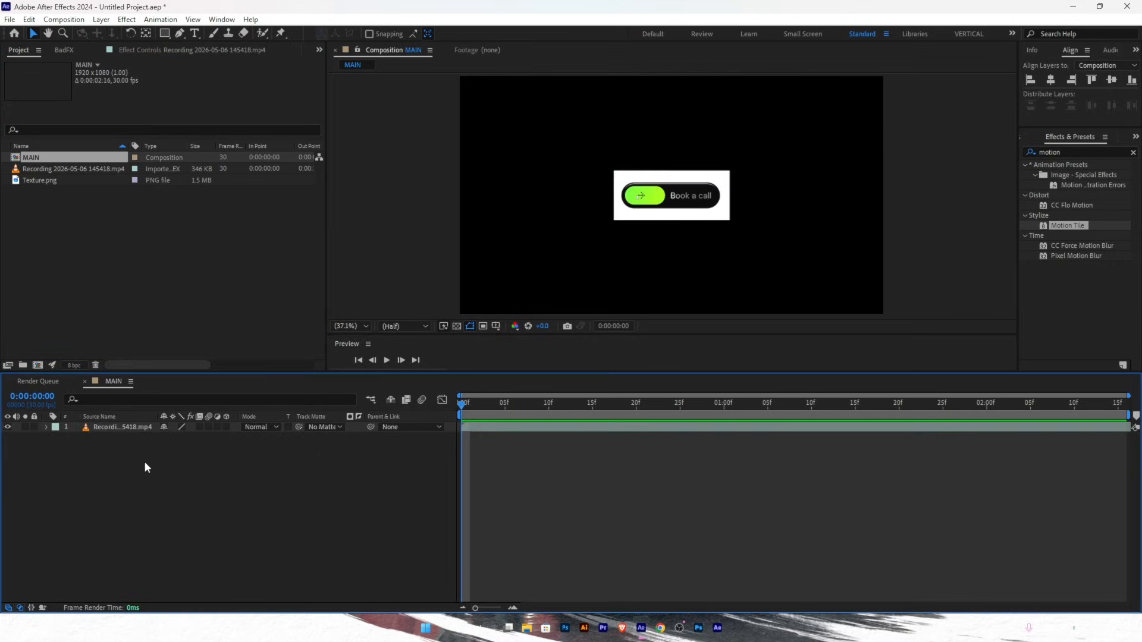
{"action": "left_click", "coordinate": [676, 187]}
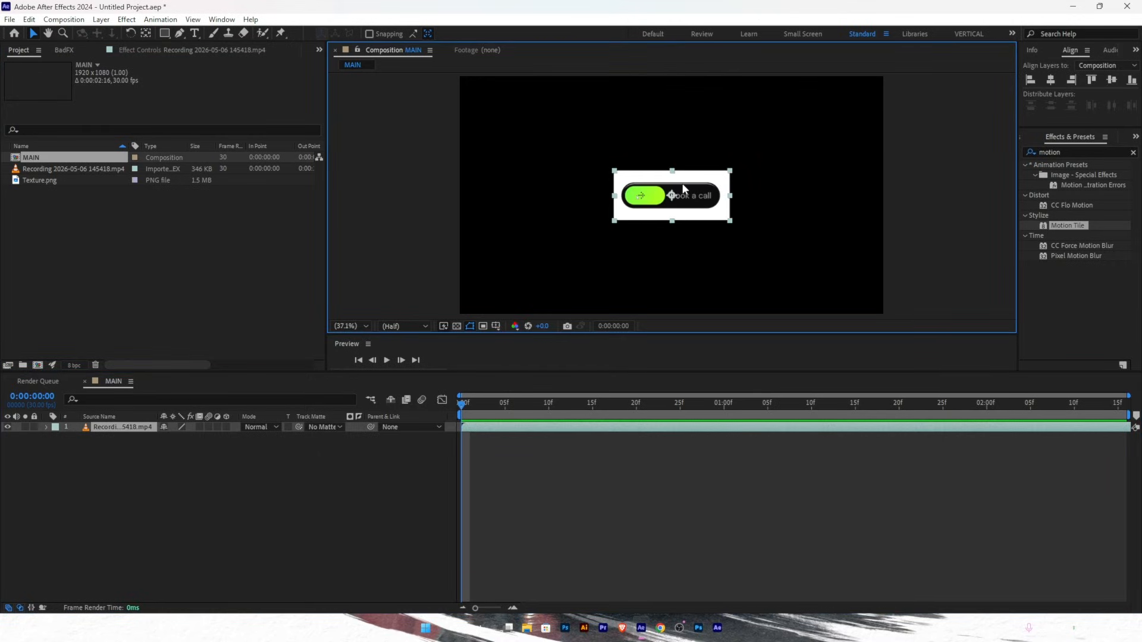
{"action": "left_click_drag", "start_coordinate": [684, 189], "coordinate": [683, 159]}
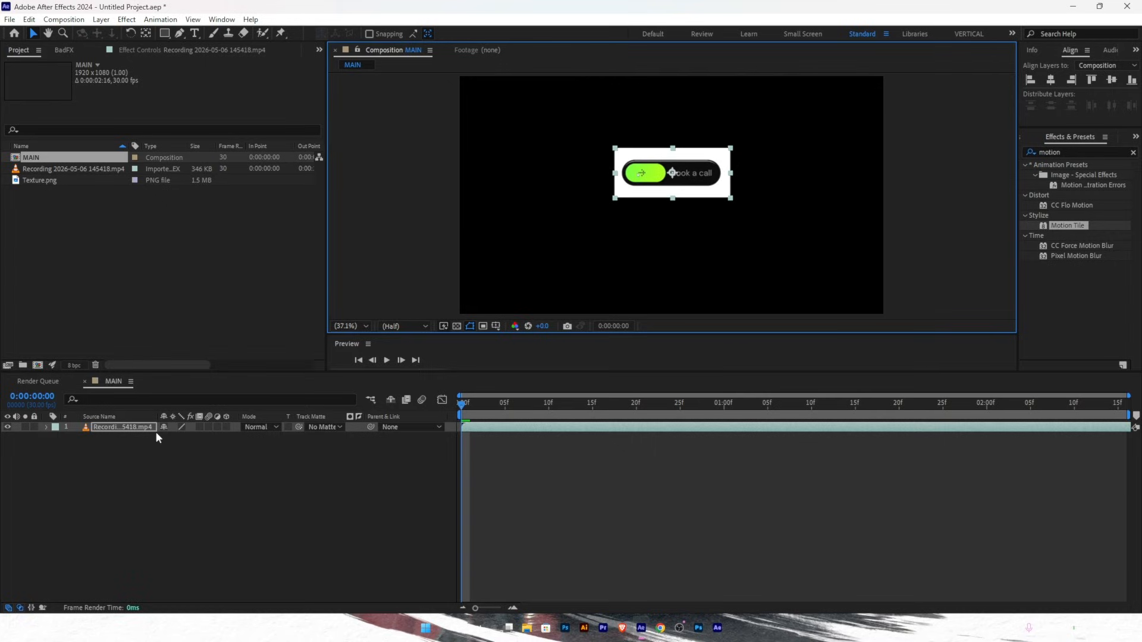
- Duplicate the button layer with Ctrl+D and drag the copy down below the original
{"action": "left_click", "coordinate": [129, 426]}
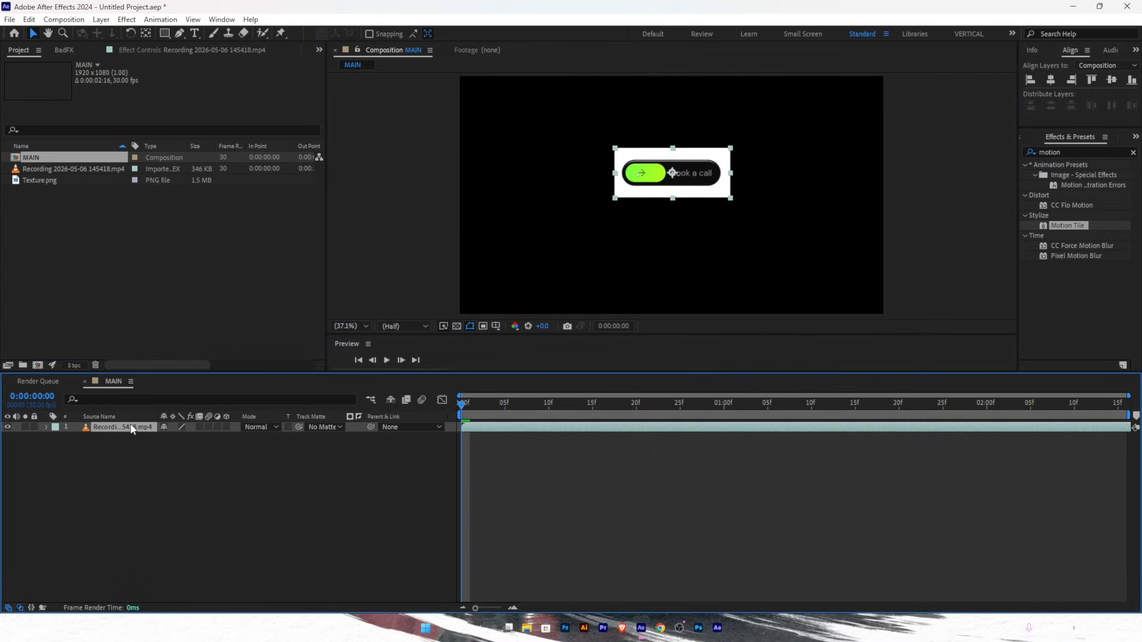
{"action": "key", "text": "ctrl+d"}
{"action": "left_click", "coordinate": [123, 437]}
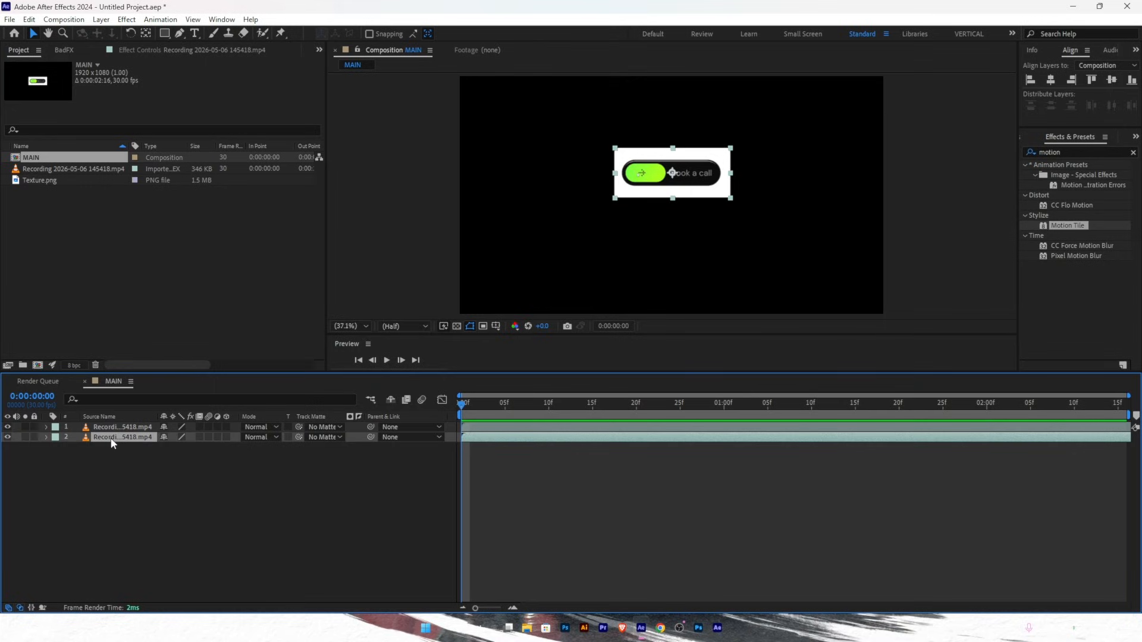
{"action": "left_click", "coordinate": [708, 195]}
{"action": "left_click_drag", "start_coordinate": [708, 195], "coordinate": [708, 270]}
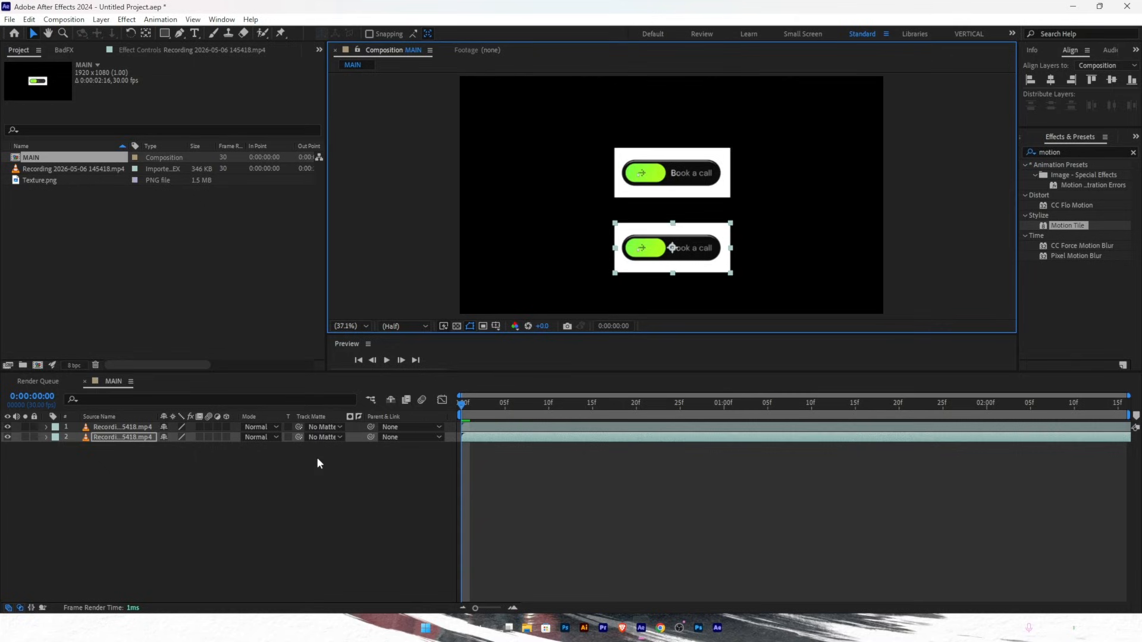
{"action": "left_click", "coordinate": [128, 428]}
{"action": "left_click", "coordinate": [128, 437]}
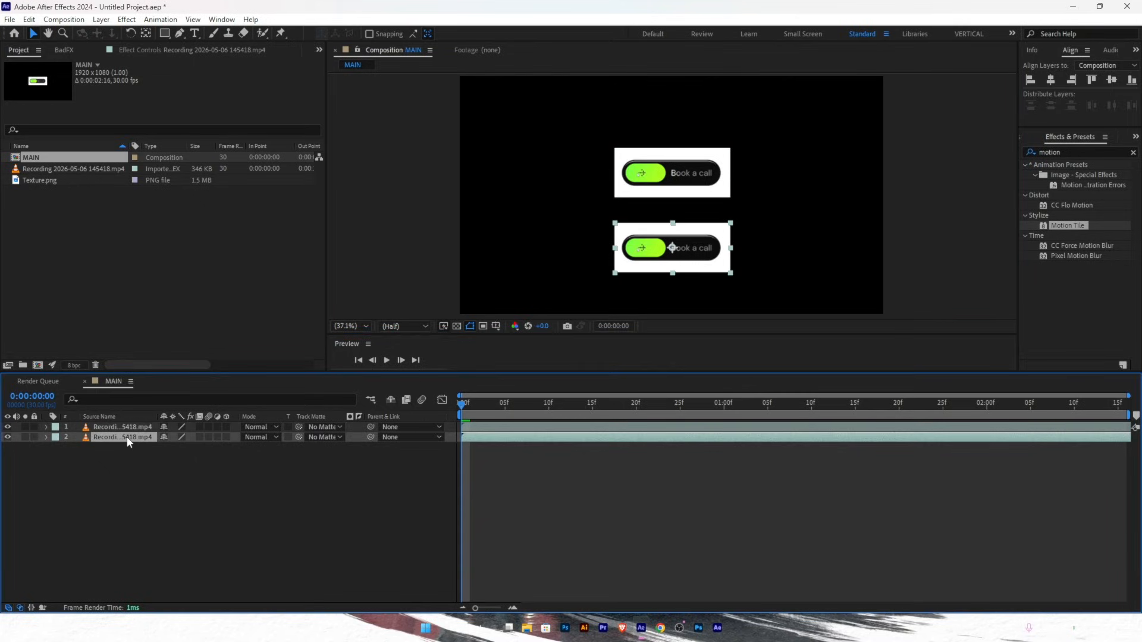
{"action": "left_click", "coordinate": [128, 428]}
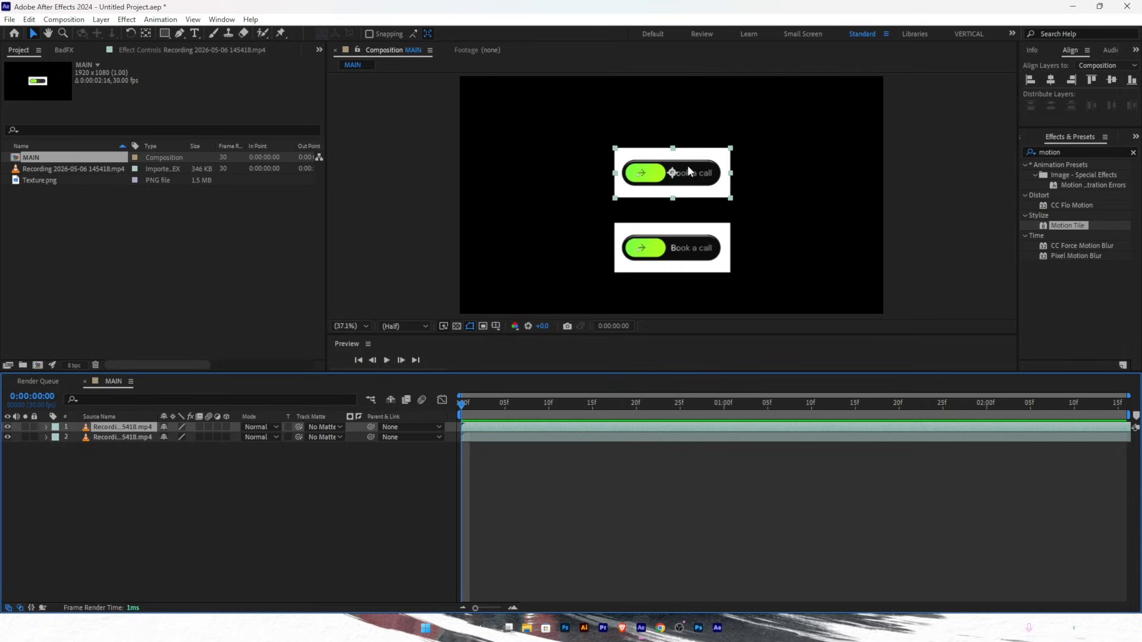
{"action": "left_click", "coordinate": [102, 438]}
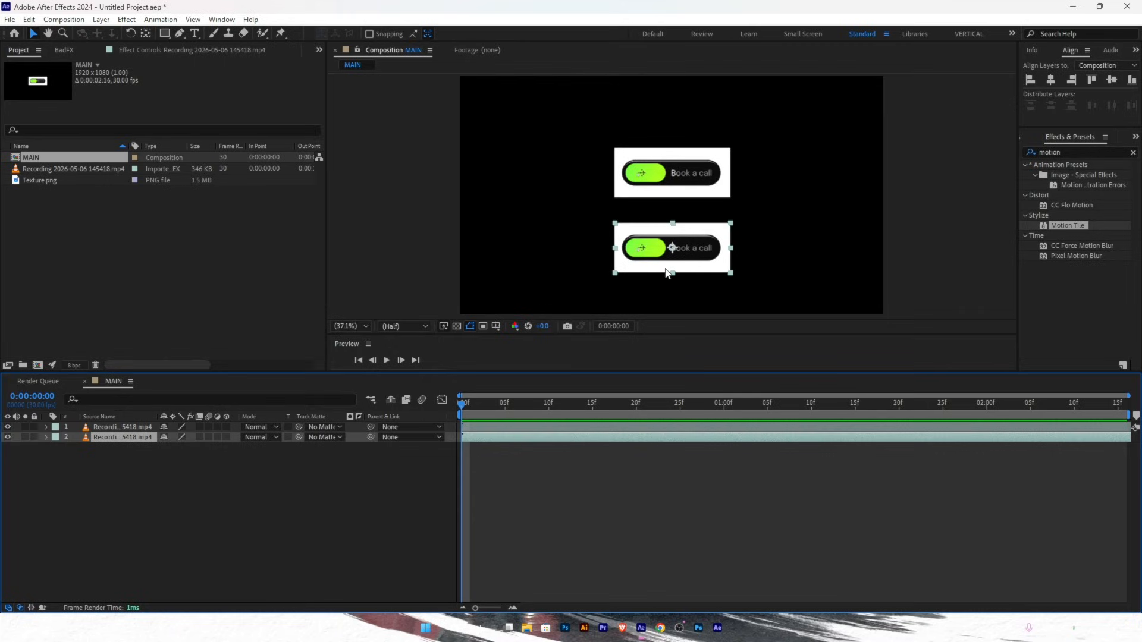
- Show rulers and place a horizontal guide just above the lower button
{"action": "key", "text": "ctrl+r"}
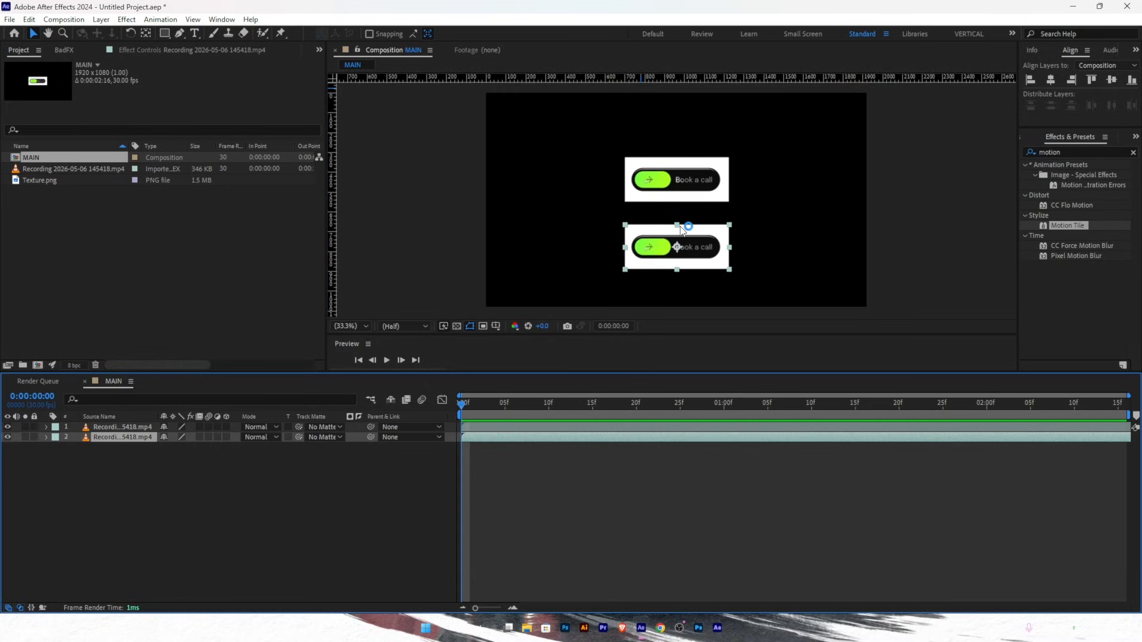
{"action": "left_click_drag", "start_coordinate": [669, 77], "coordinate": [671, 212]}
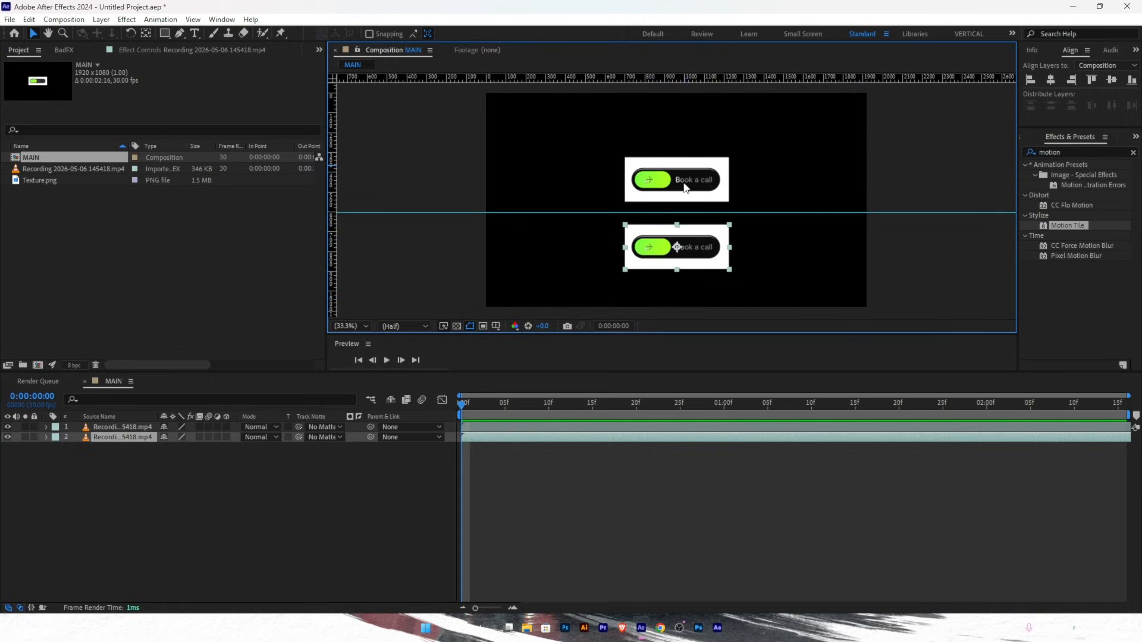
{"action": "left_click_drag", "start_coordinate": [741, 213], "coordinate": [741, 217]}
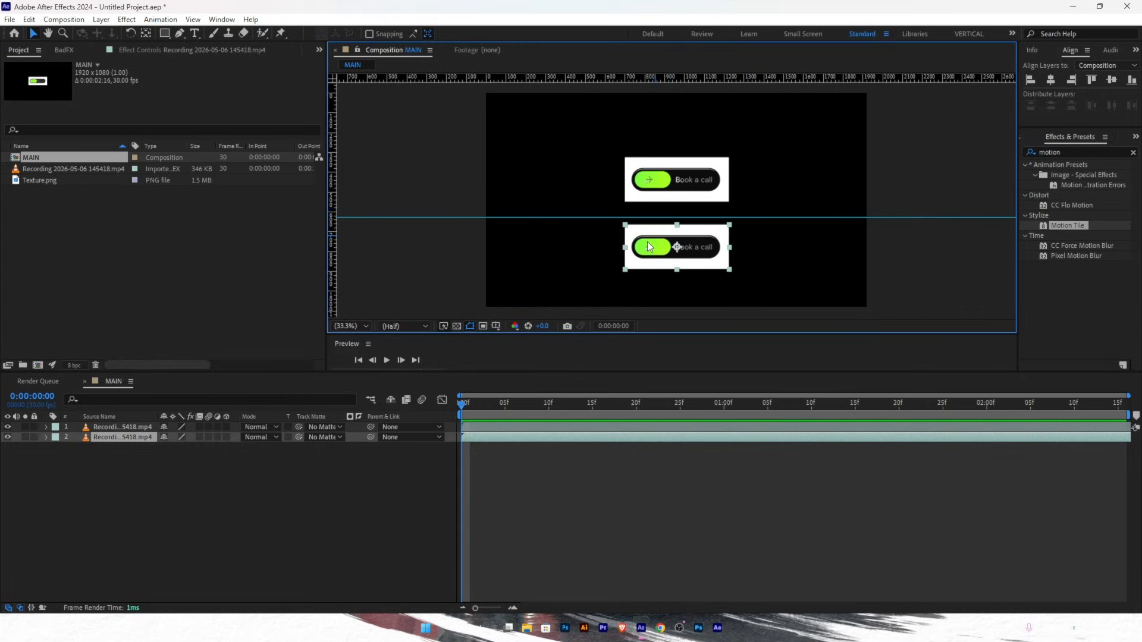
{"action": "left_click", "coordinate": [116, 429]}
{"action": "left_click", "coordinate": [116, 438]}
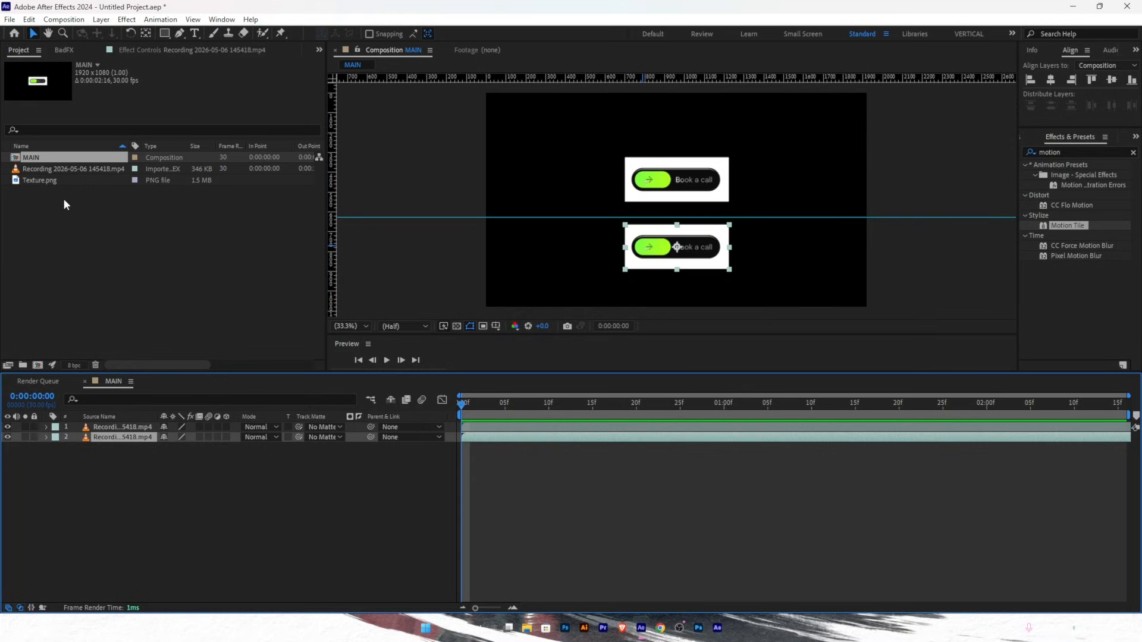
- Add a second composition named TEXTURE at 1920×1080 and 30 fps
{"action": "right_click", "coordinate": [88, 279]}
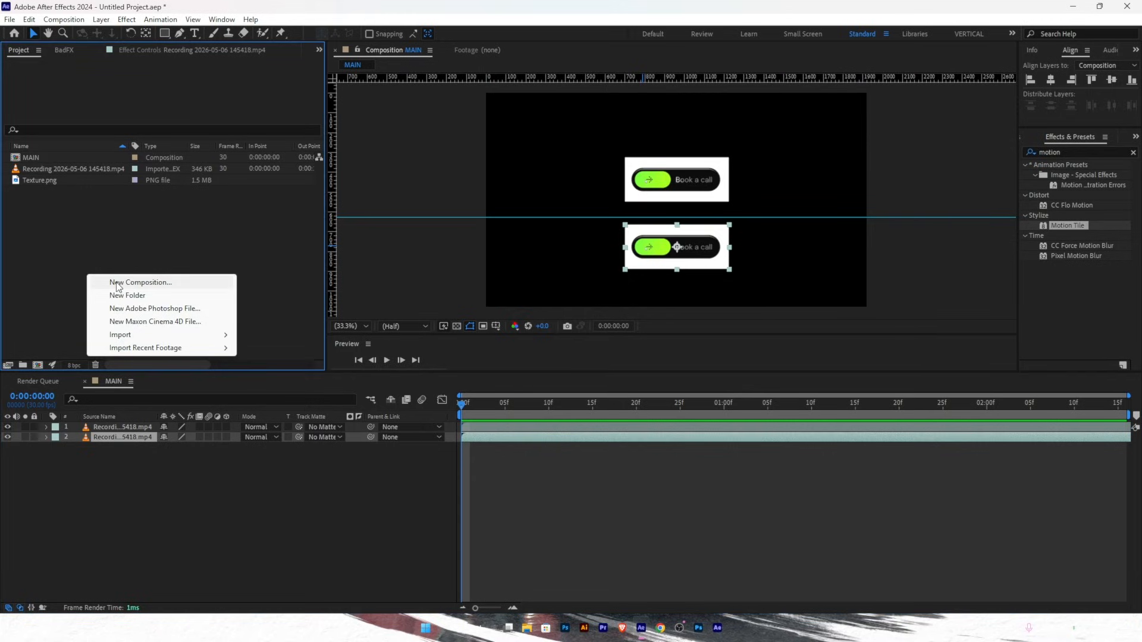
{"action": "left_click", "coordinate": [118, 284]}
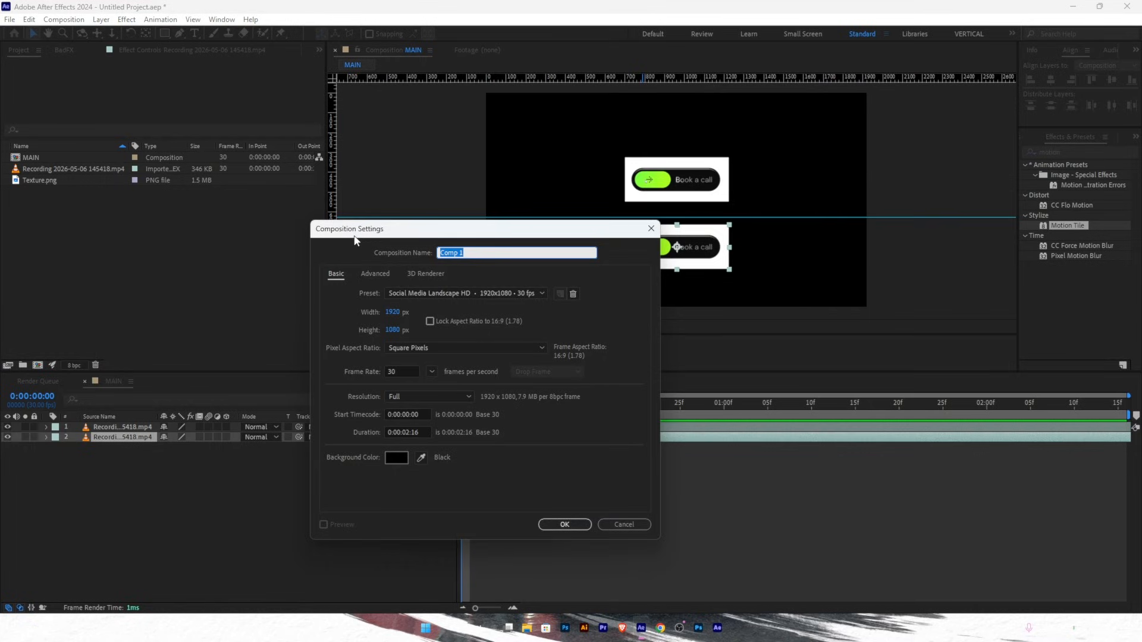
{"action": "type", "text": "TEXTURE"}
{"action": "left_click", "coordinate": [560, 522]}
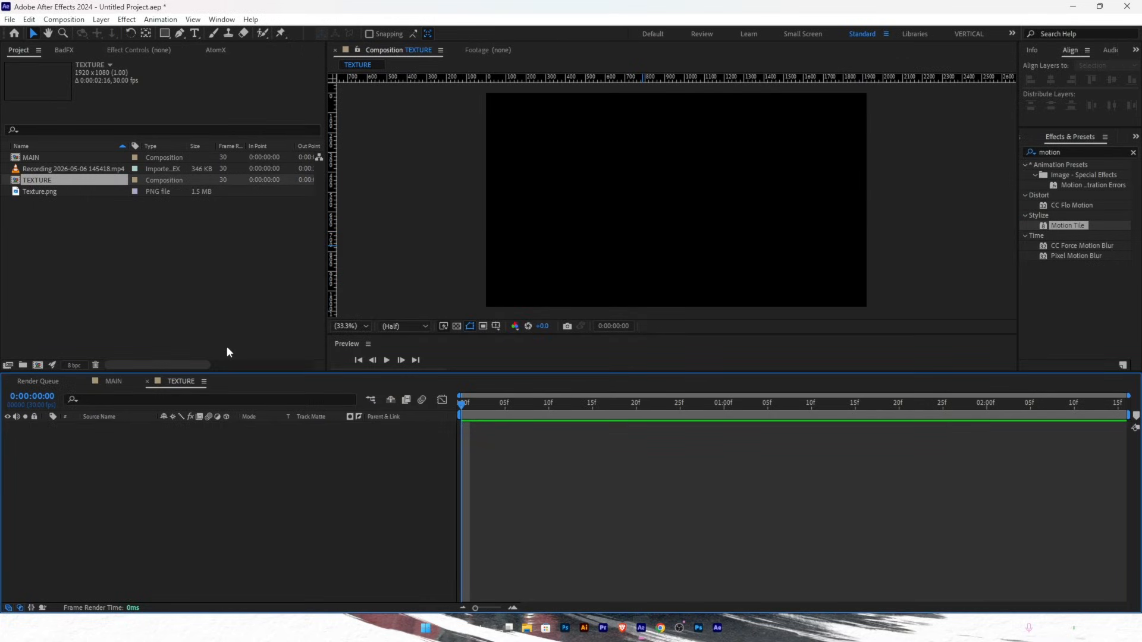
- Add Texture.png to the TEXTURE comp and set its Scale to 50%
{"action": "left_click", "coordinate": [40, 195]}
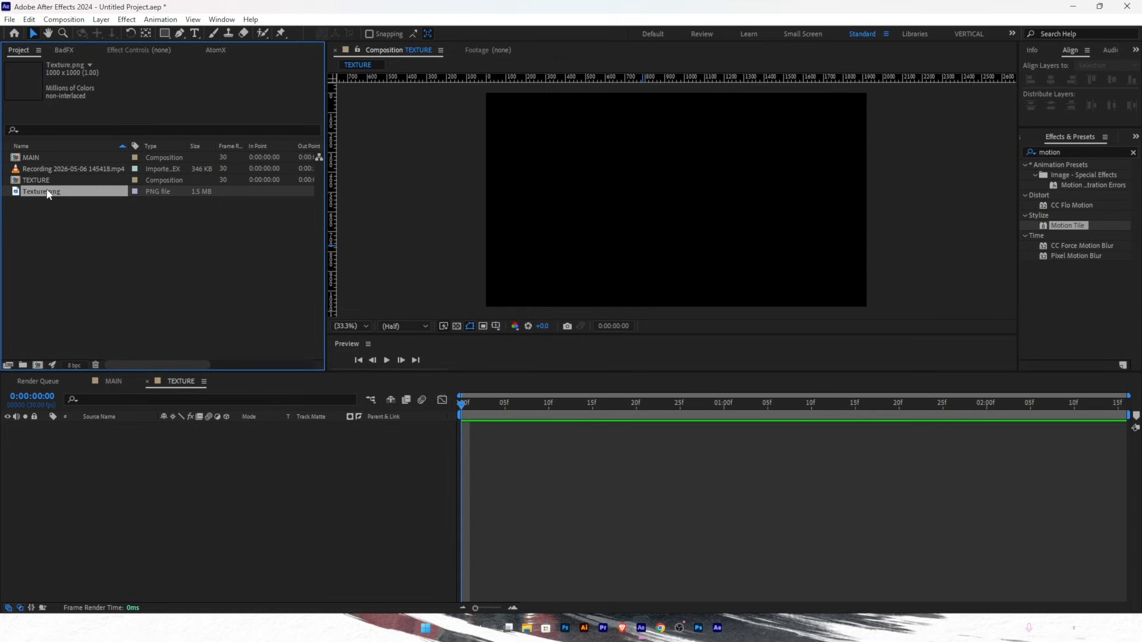
{"action": "left_click_drag", "start_coordinate": [48, 195], "coordinate": [143, 463]}
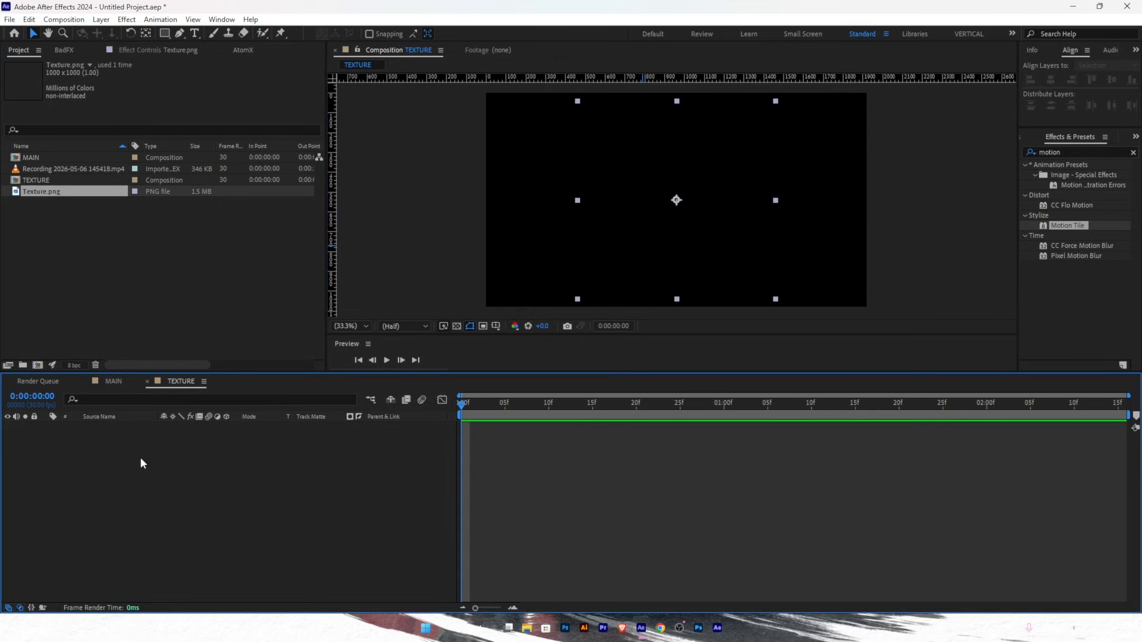
{"action": "key", "text": "s"}
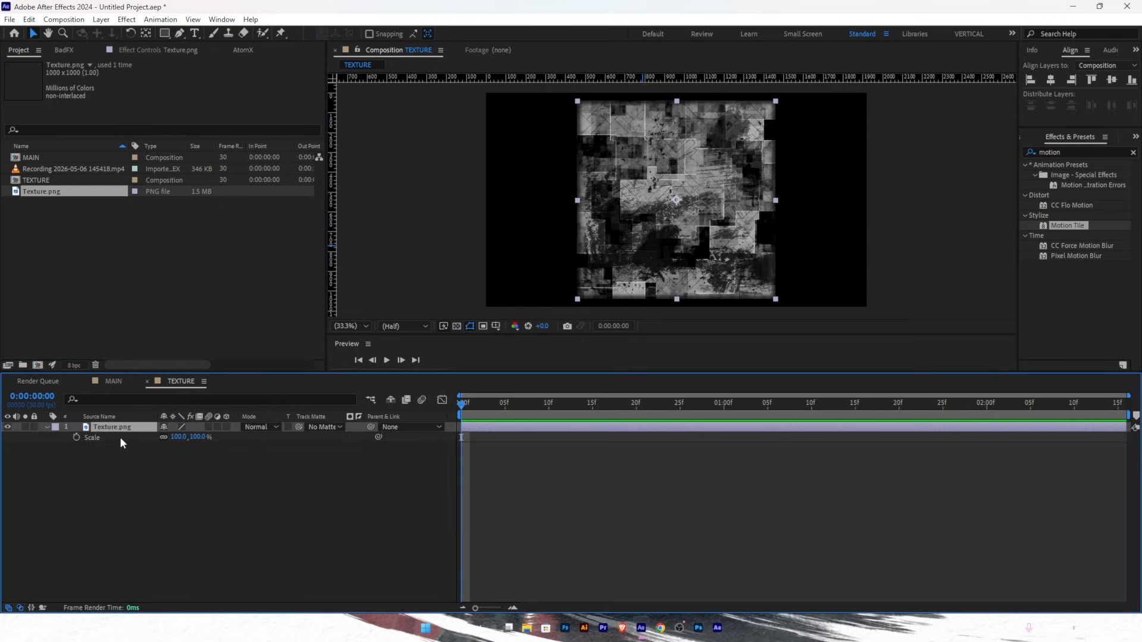
{"action": "left_click", "coordinate": [178, 437]}
{"action": "type", "text": "50"}
{"action": "key", "text": "Return"}
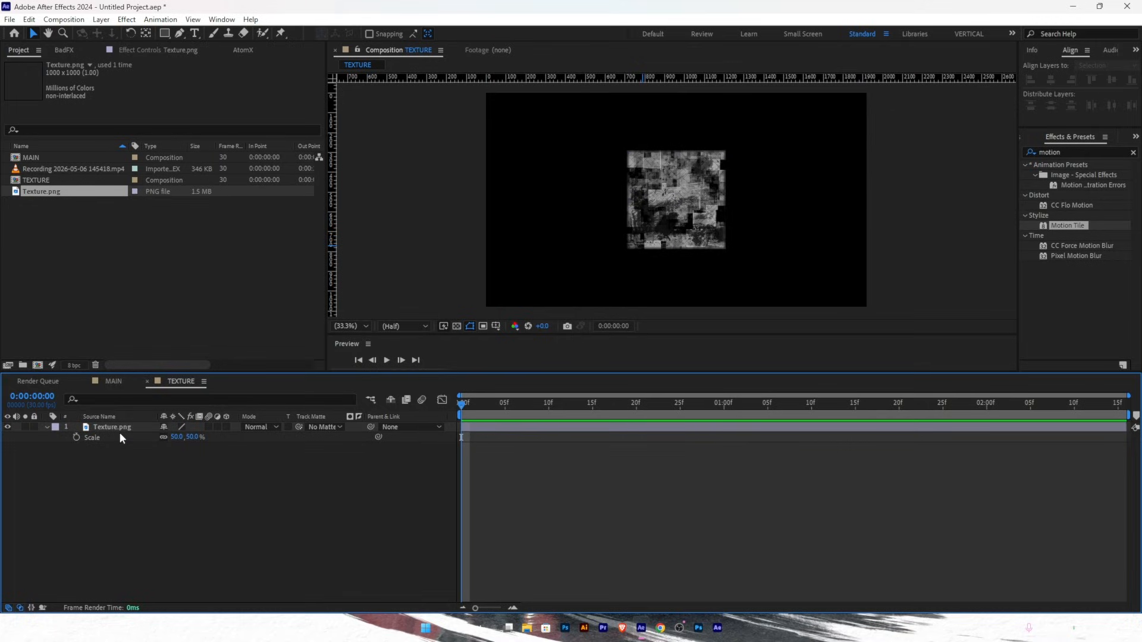
{"action": "left_click", "coordinate": [124, 427]}
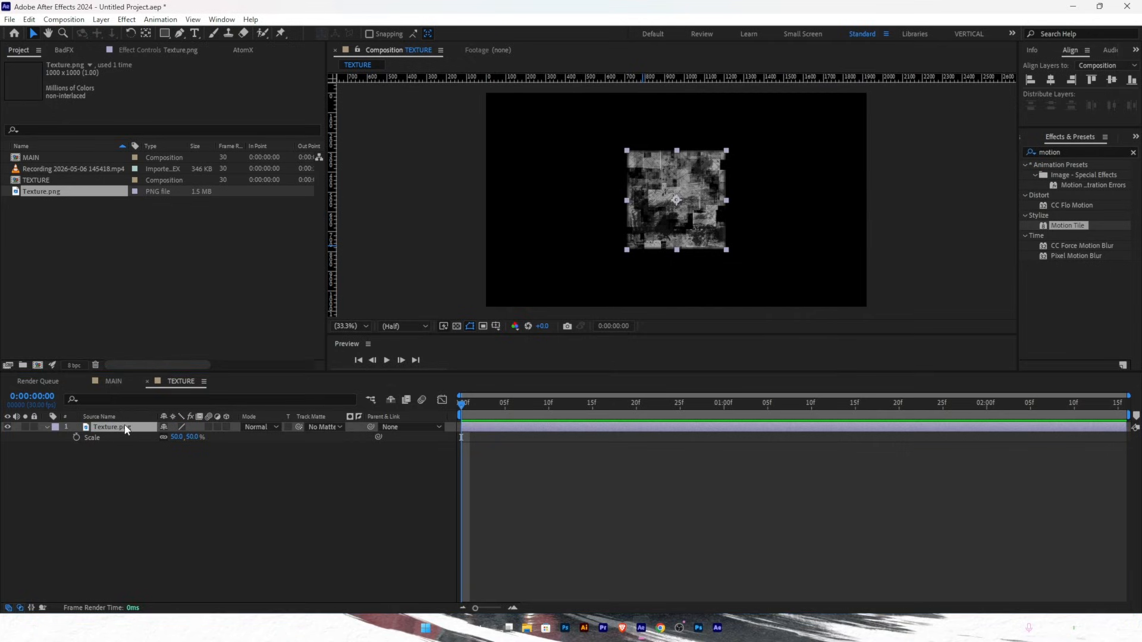
{"action": "key", "text": "ctrl+space"}
- Apply the Motion Tile effect to the Texture.png layer
{"action": "type", "text": "M"}
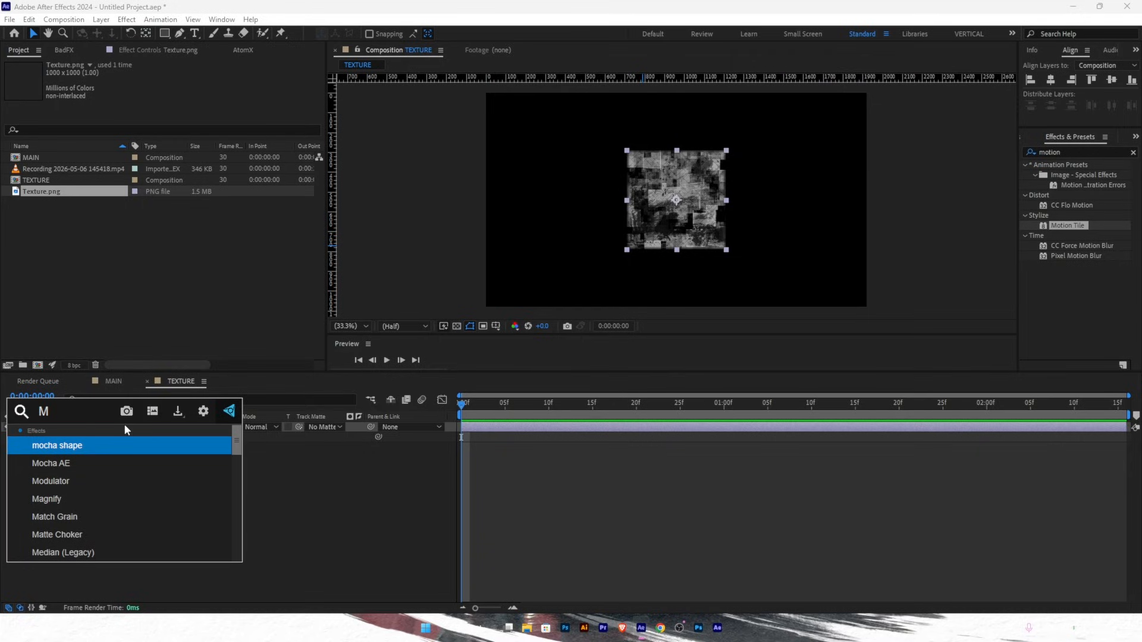
{"action": "type", "text": "OTION"}
{"action": "left_click", "coordinate": [115, 443]}
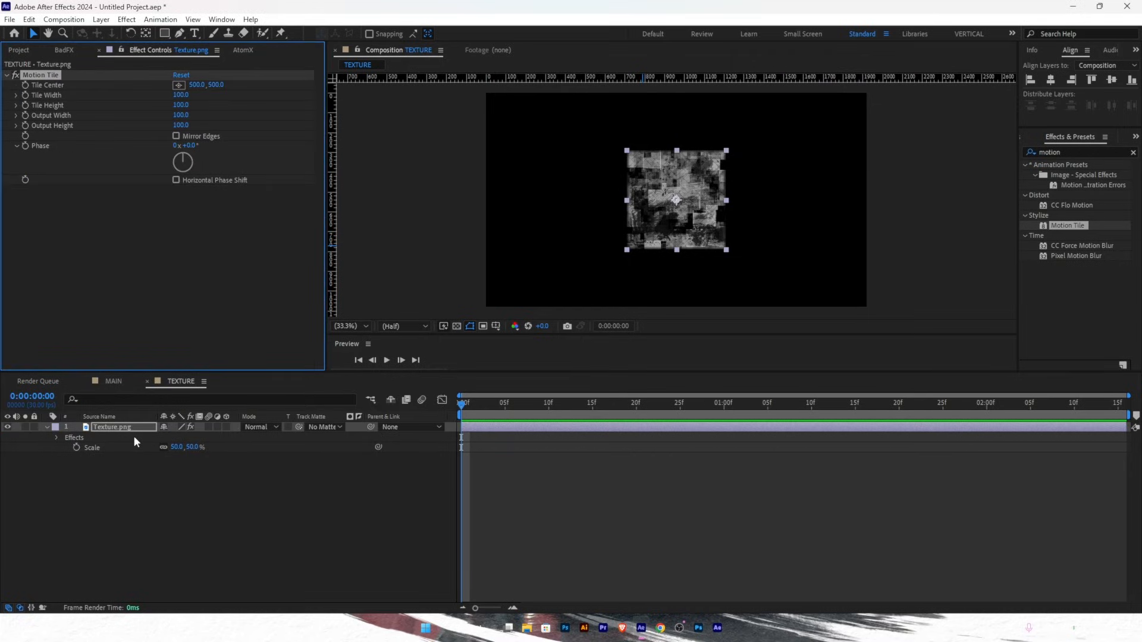
{"action": "left_click", "coordinate": [117, 430]}
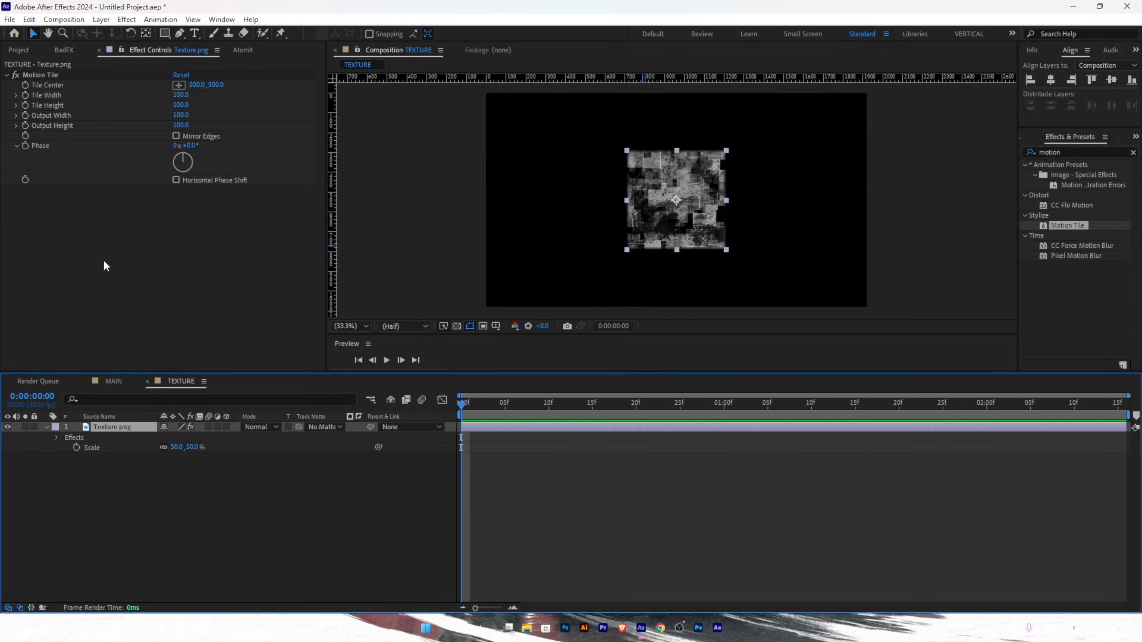
{"action": "double_click", "coordinate": [119, 428]}
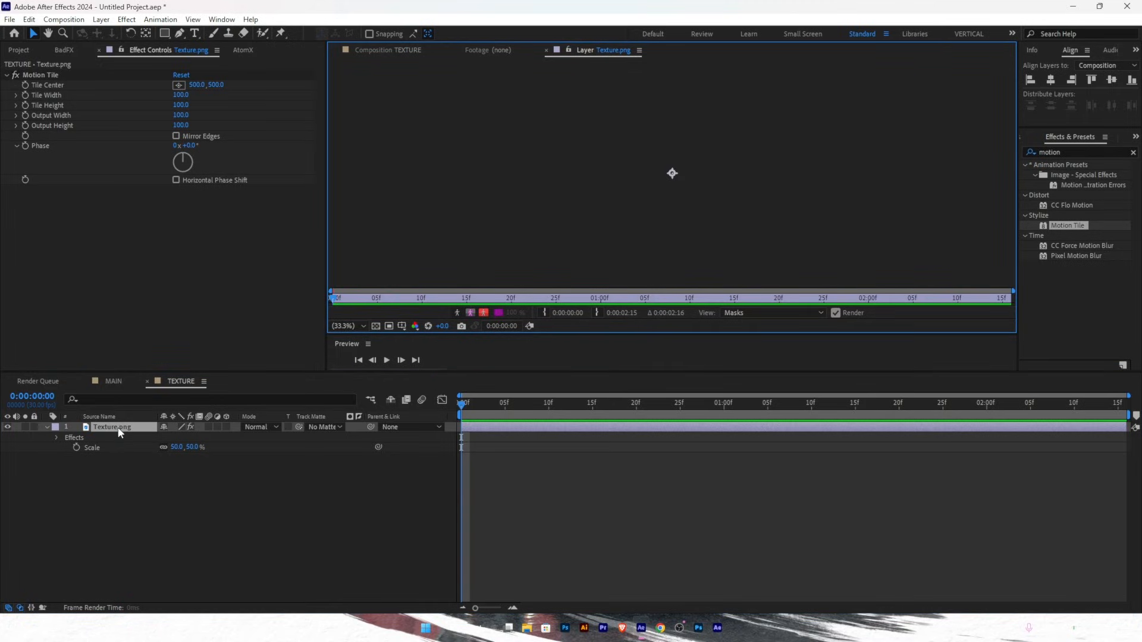
{"action": "left_click", "coordinate": [53, 530]}
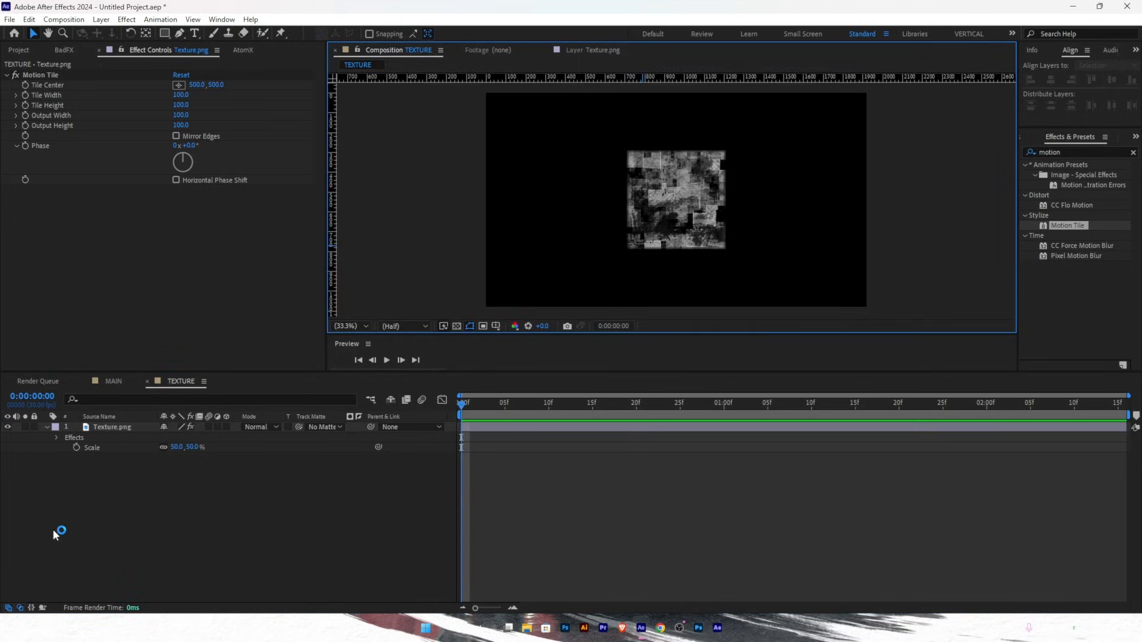
{"action": "left_click", "coordinate": [105, 425]}
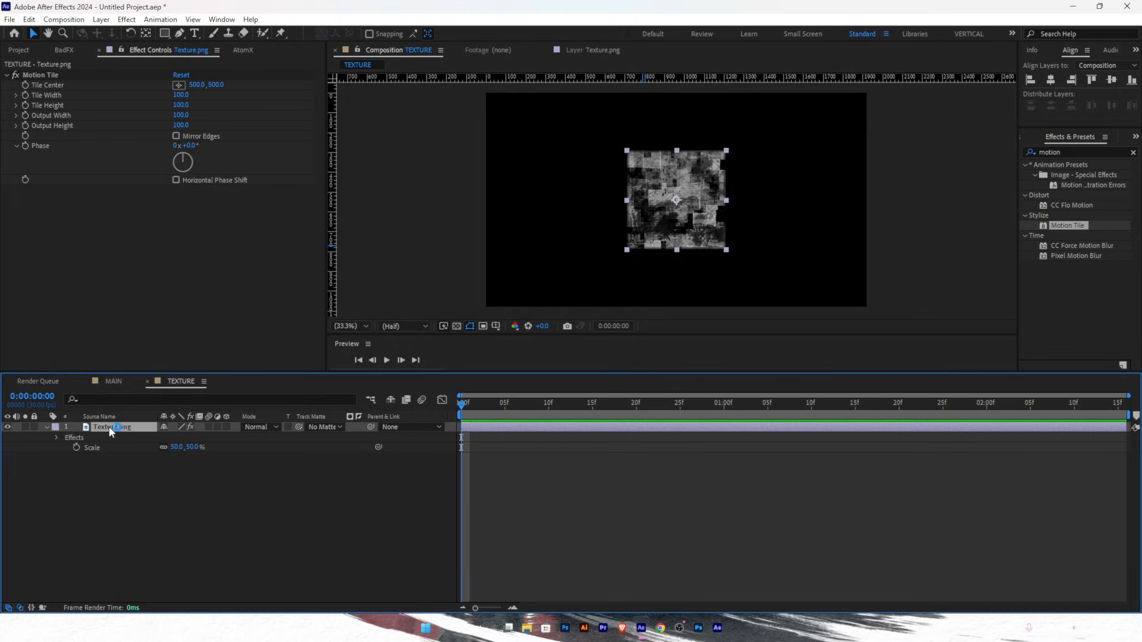
{"action": "key", "text": "h"}
{"action": "key", "text": "v"}
- Set Motion Tile Output Width and Height to 600 and enable Mirror Edges
{"action": "left_click", "coordinate": [181, 115]}
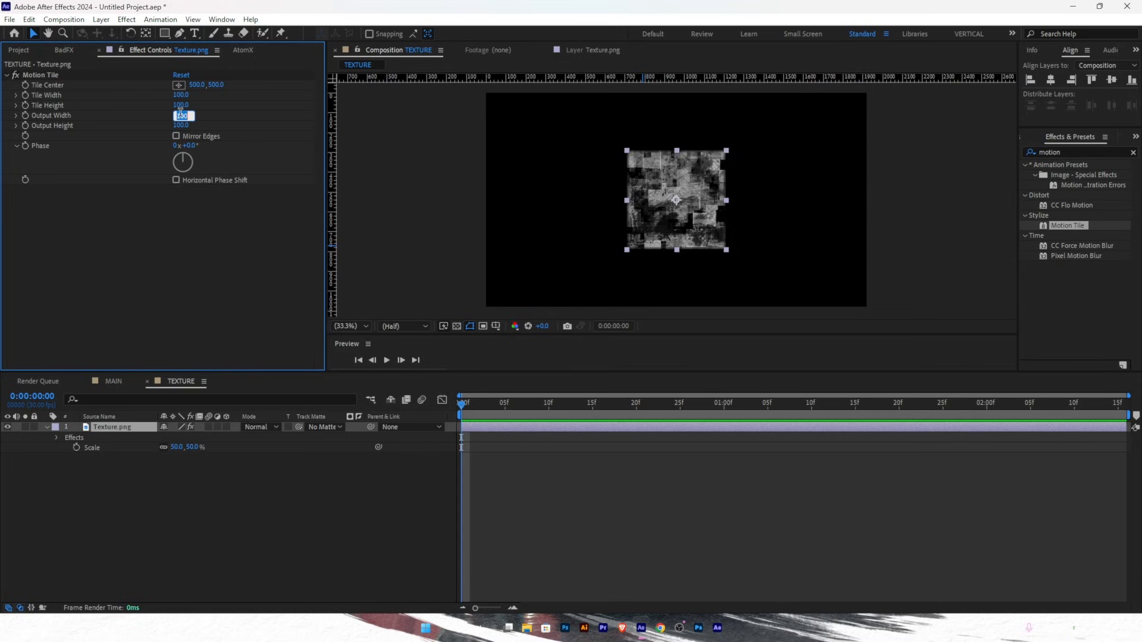
{"action": "type", "text": "600"}
{"action": "key", "text": "Tab"}
{"action": "type", "text": "600"}
{"action": "left_click", "coordinate": [200, 240]}
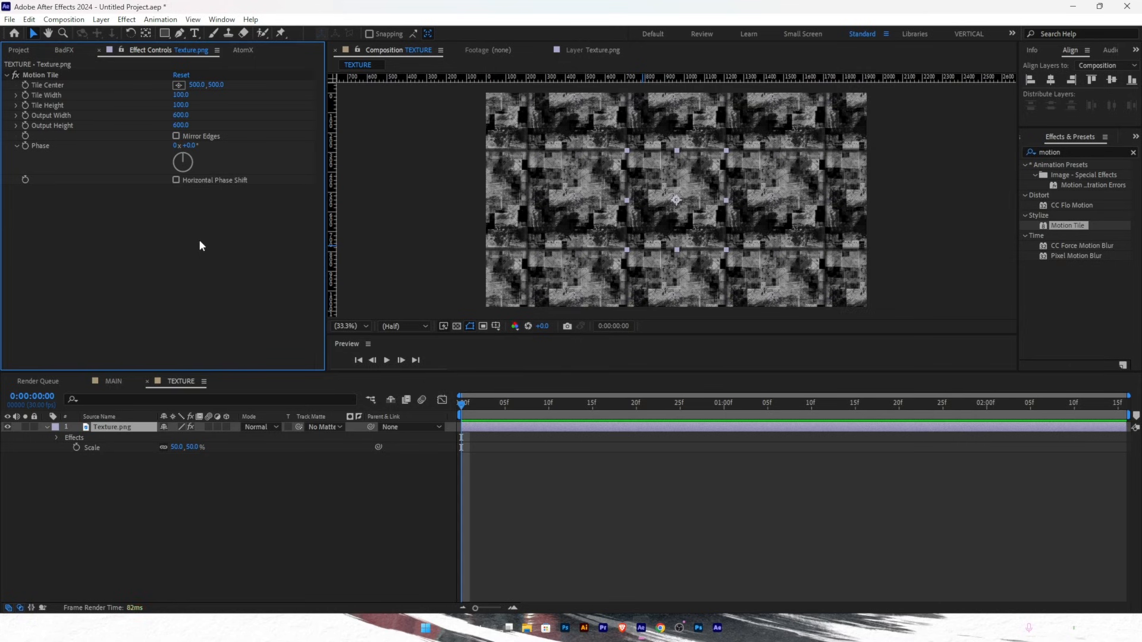
{"action": "left_click", "coordinate": [176, 136]}
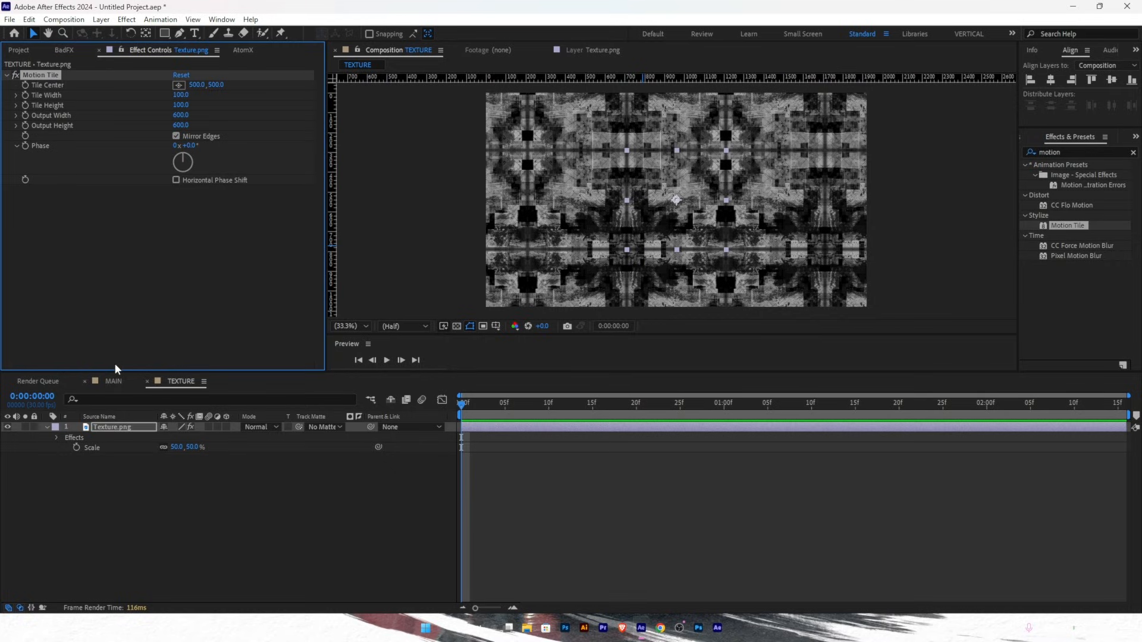
- Pre-compose the tiled texture into Texture.png Comp 1 and enable its 3D Layer switch
{"action": "key", "text": "ctrl+shift+c"}
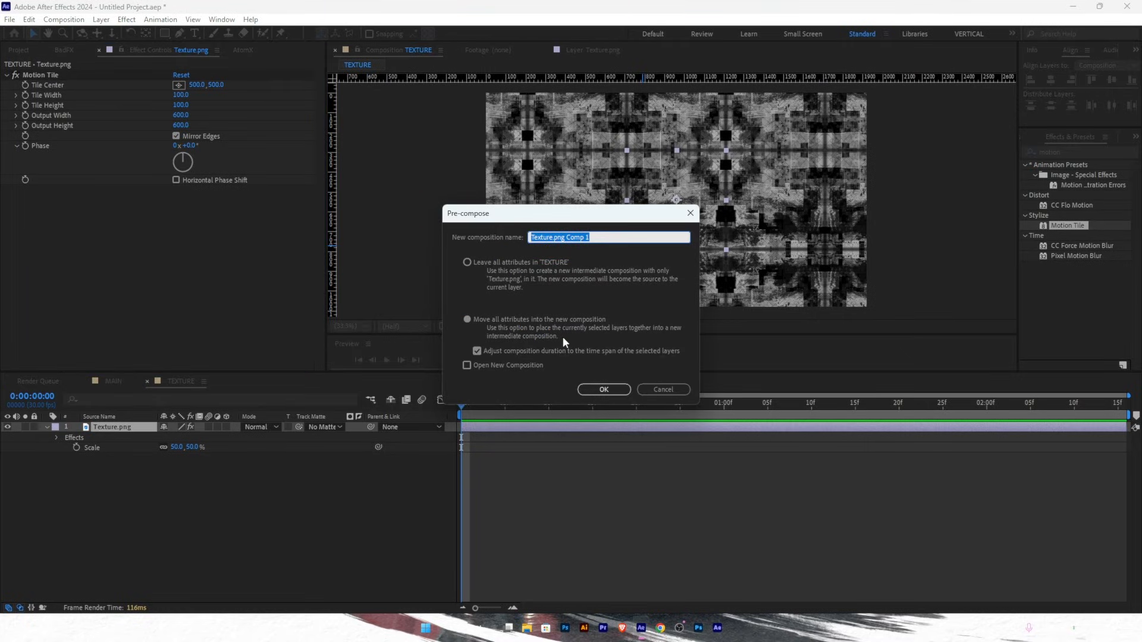
{"action": "key", "text": "Return"}
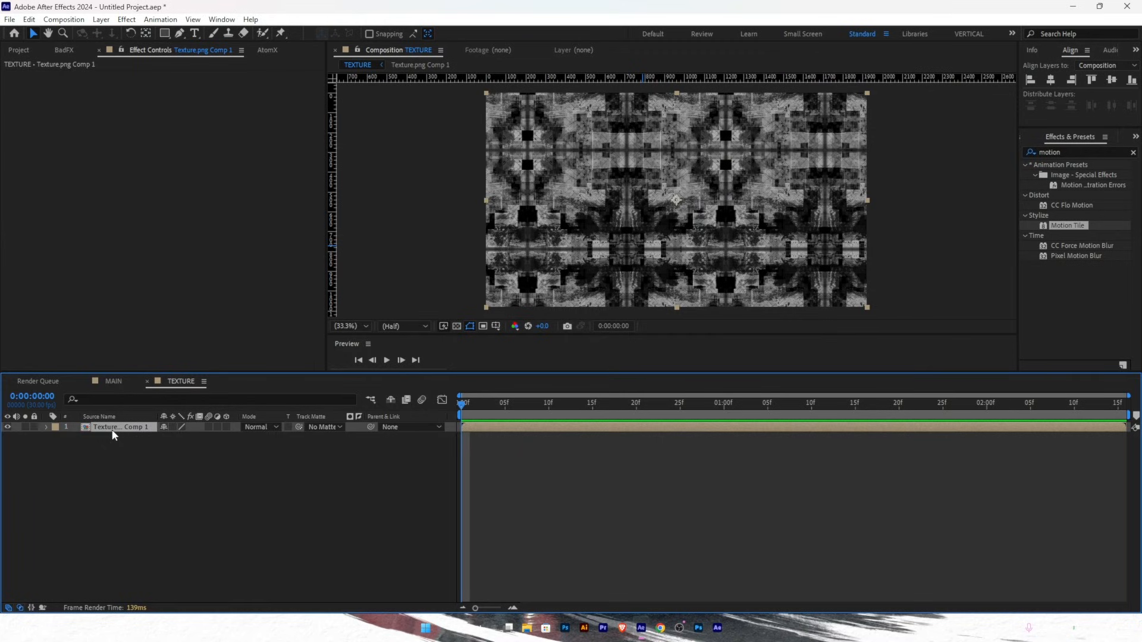
{"action": "left_click", "coordinate": [226, 427]}
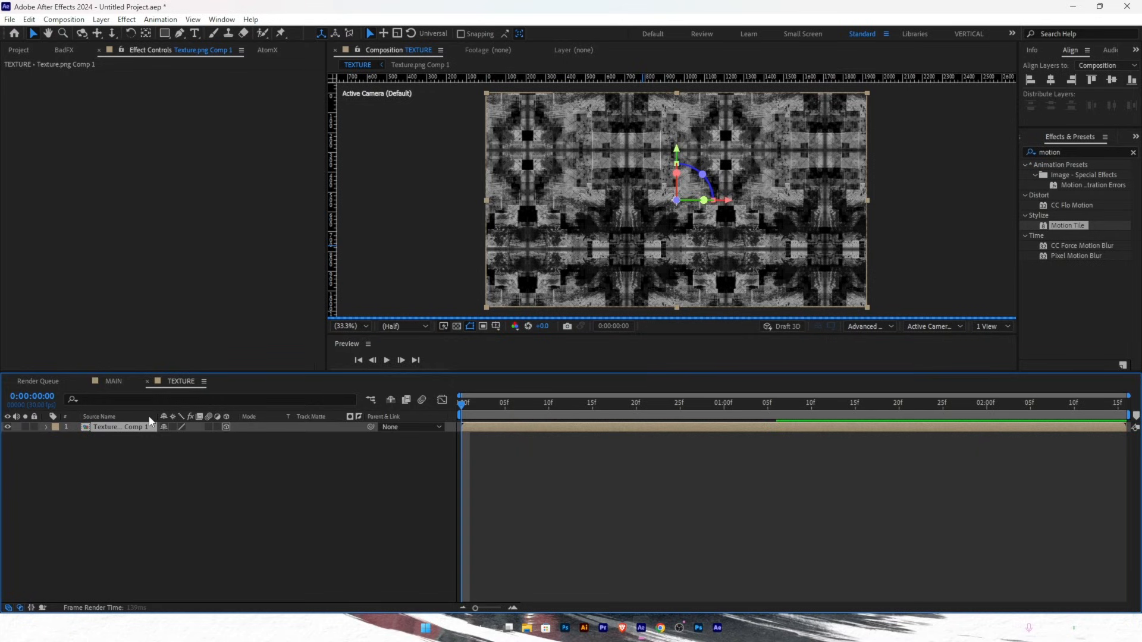
- Rotate the texture to -90° X as a floor, lower it into place, and add Motion Tile
{"action": "key", "text": "r"}
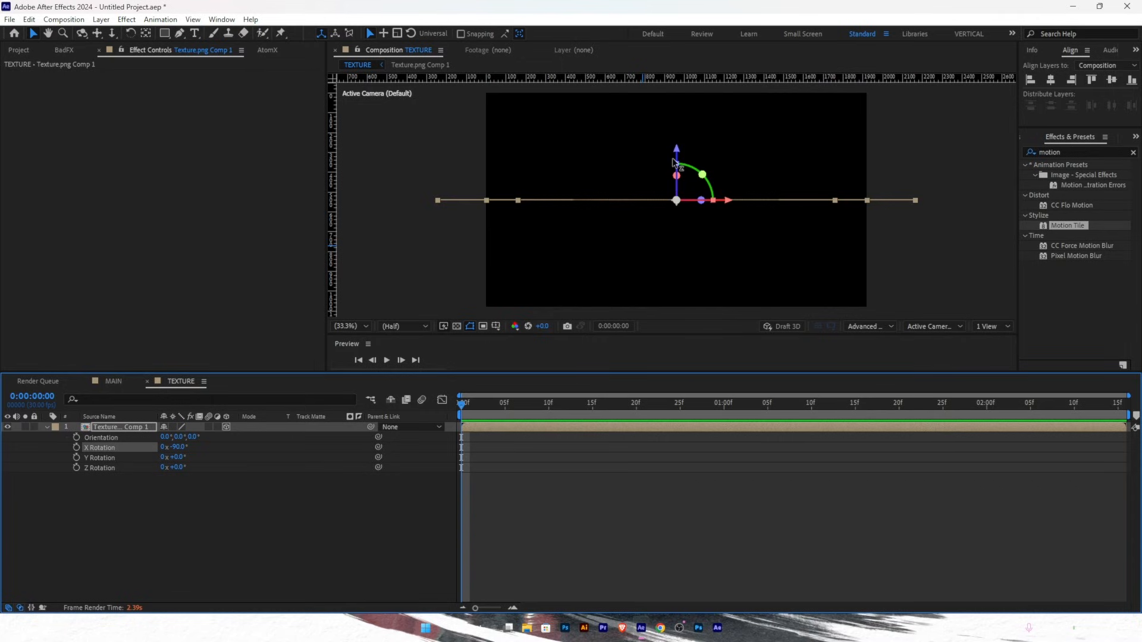
{"action": "left_click_drag", "start_coordinate": [674, 162], "coordinate": [683, 232]}
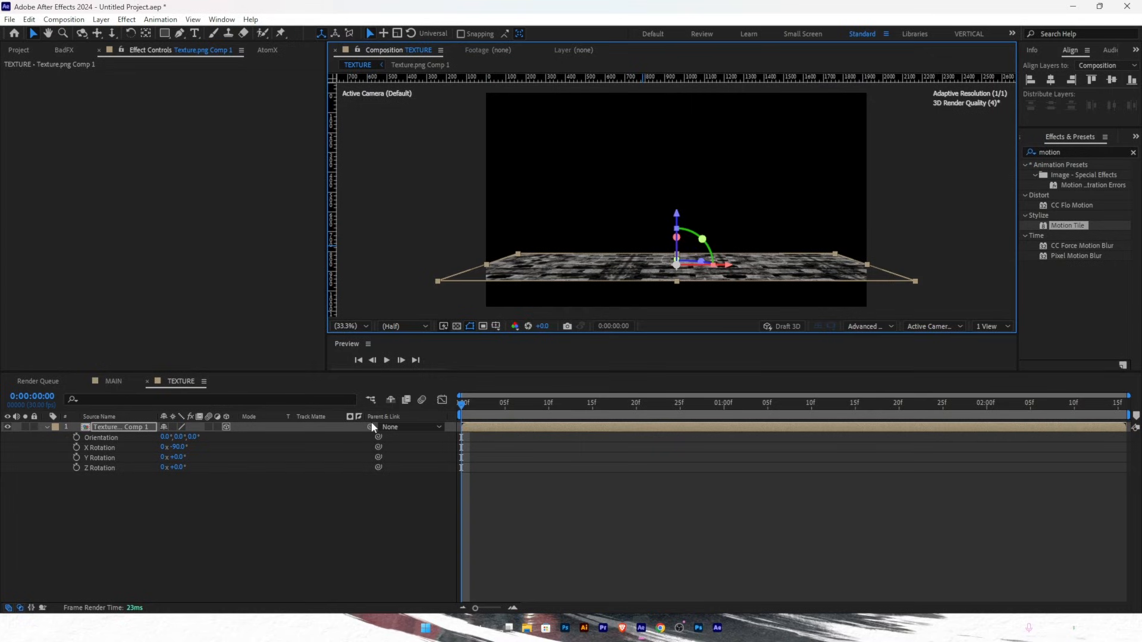
{"action": "left_click_drag", "start_coordinate": [679, 218], "coordinate": [680, 219]}
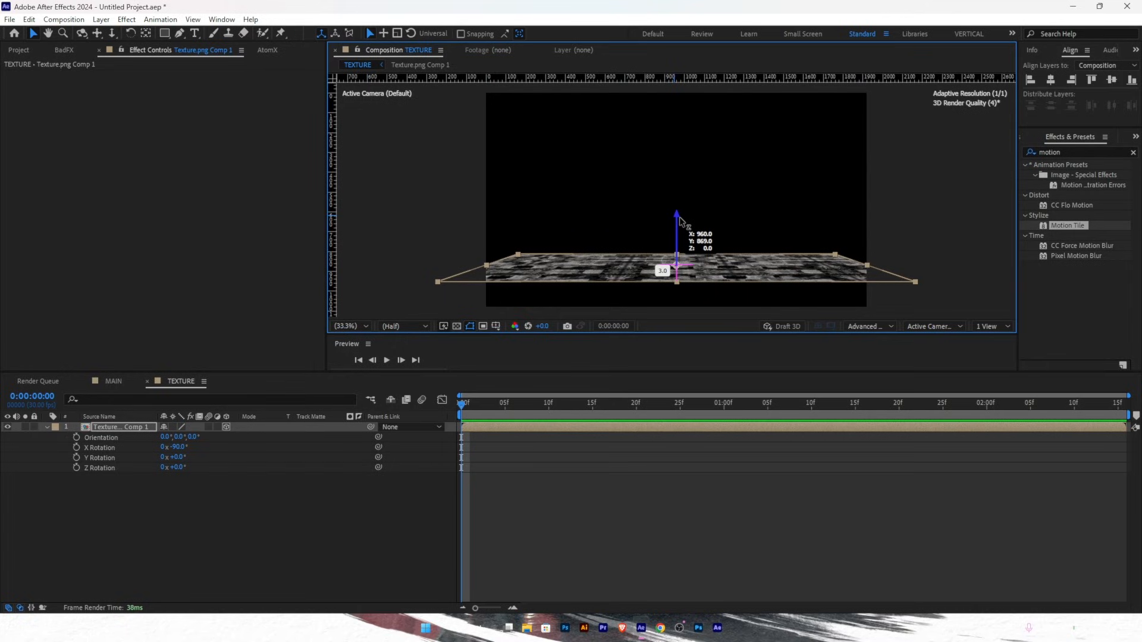
{"action": "left_click_drag", "start_coordinate": [680, 221], "coordinate": [680, 213]}
{"action": "left_click", "coordinate": [150, 431]}
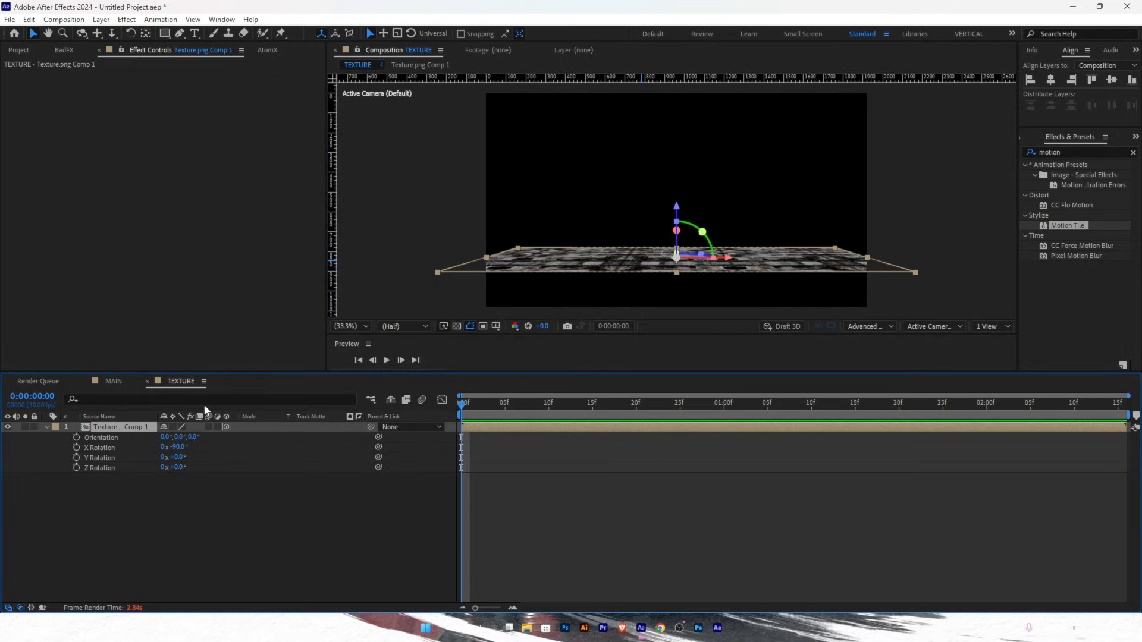
{"action": "left_click_drag", "start_coordinate": [1068, 226], "coordinate": [745, 281]}
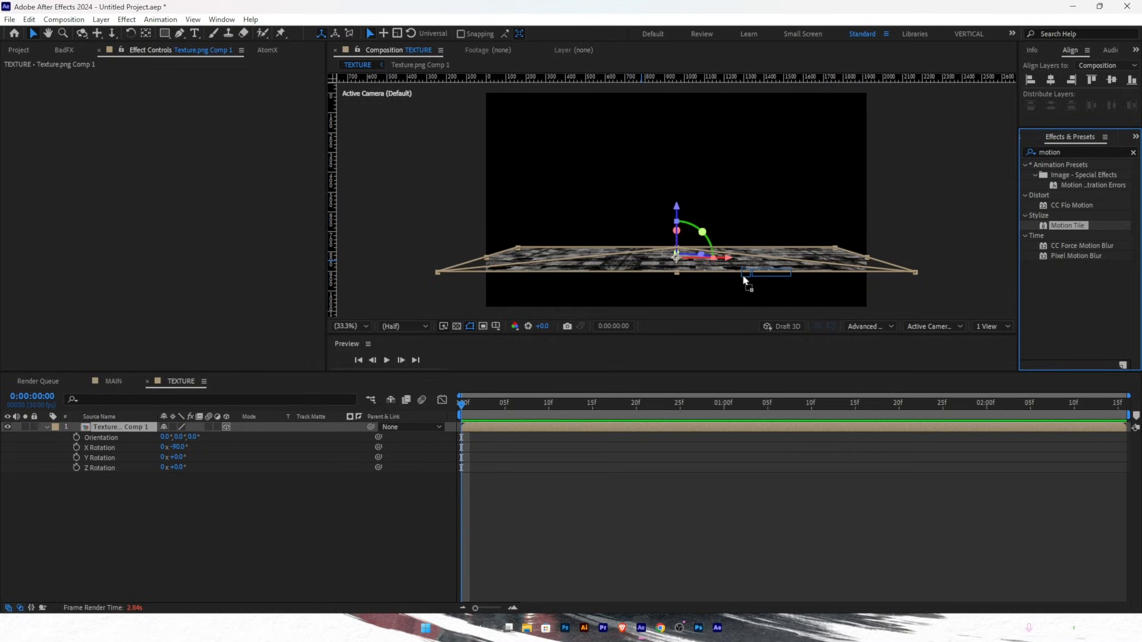
- Apply Motion Tile to the texture layer with Output Width and Height of 500
{"action": "left_click_drag", "start_coordinate": [744, 281], "coordinate": [745, 279]}
{"action": "left_click", "coordinate": [181, 115]}
{"action": "type", "text": "5"}
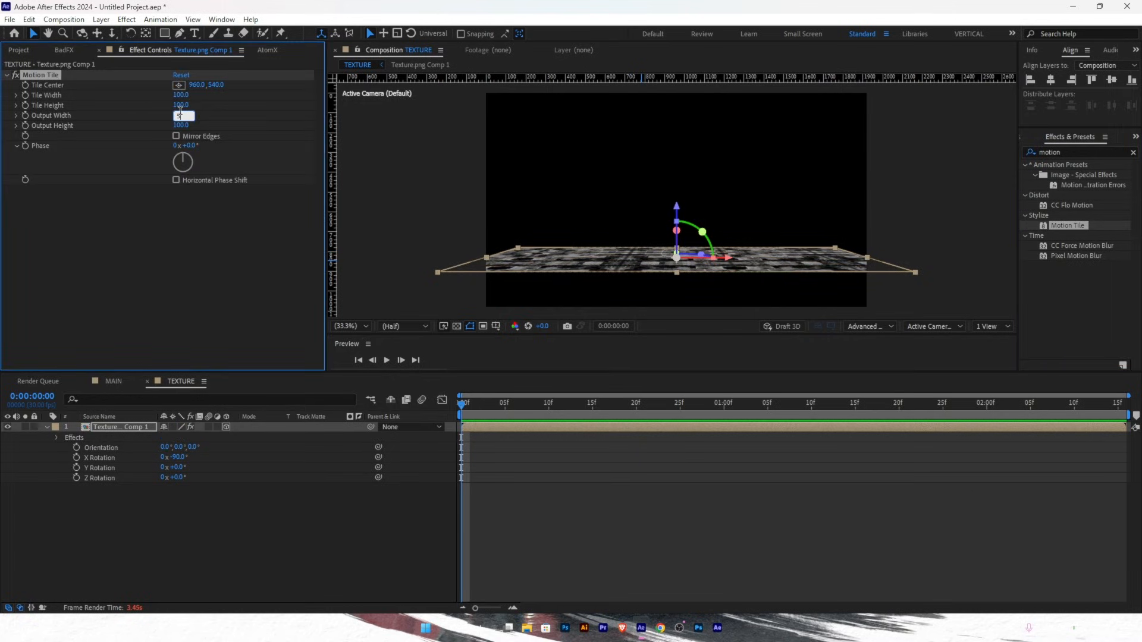
{"action": "type", "text": "00"}
{"action": "left_click", "coordinate": [183, 124]}
{"action": "type", "text": "500"}
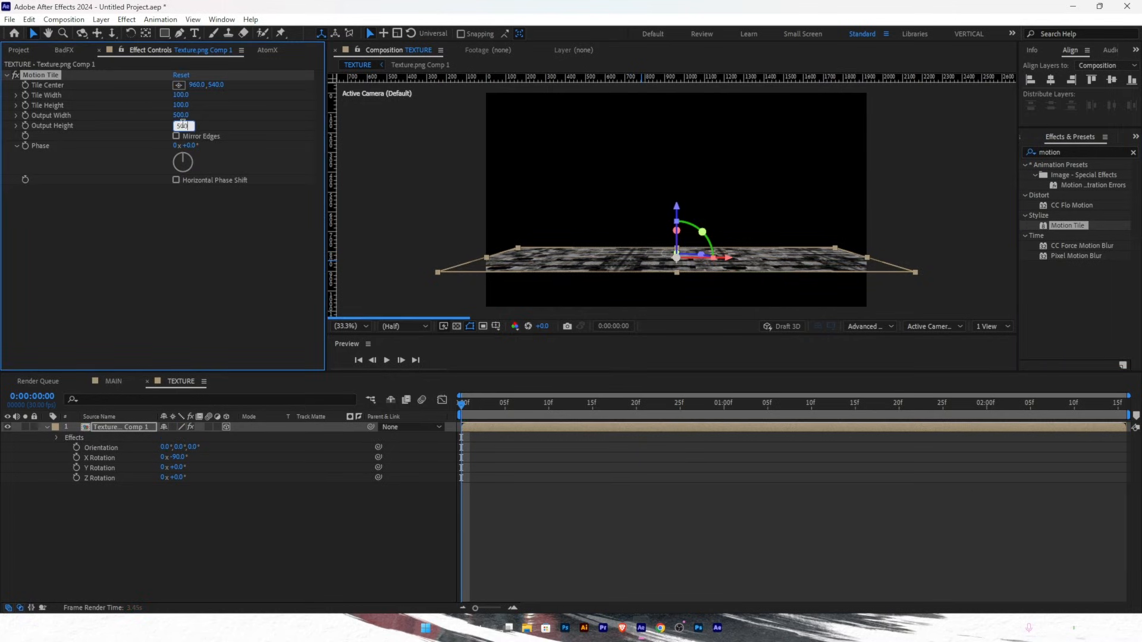
{"action": "left_click", "coordinate": [179, 137]}
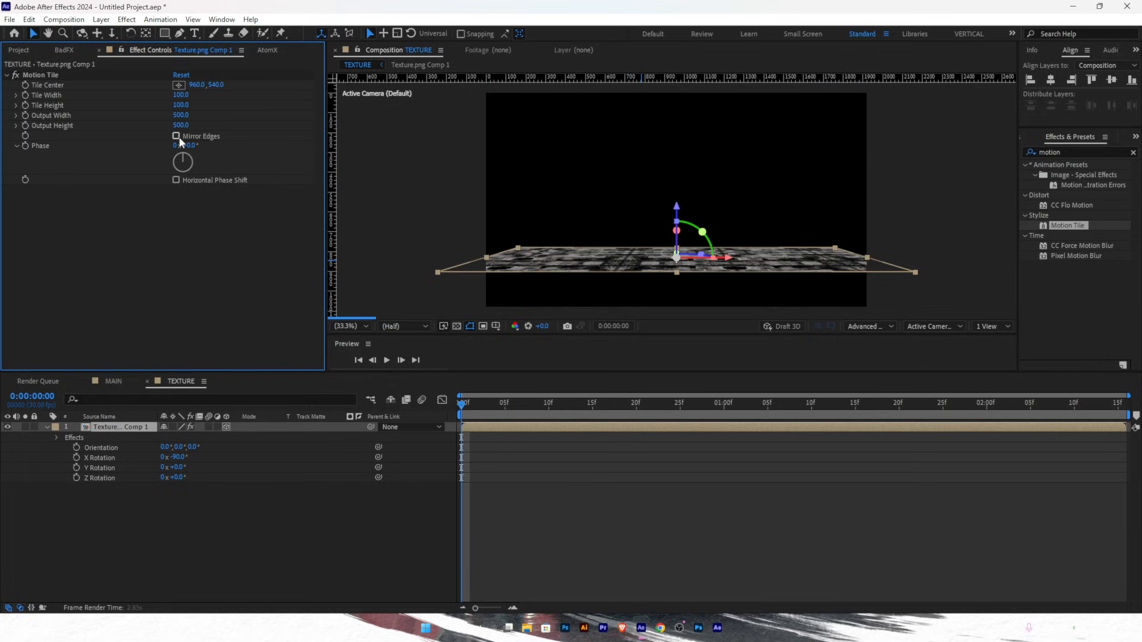
- Enable Mirror Edges on the tiles and raise the floor plane slightly
{"action": "left_click", "coordinate": [177, 138]}
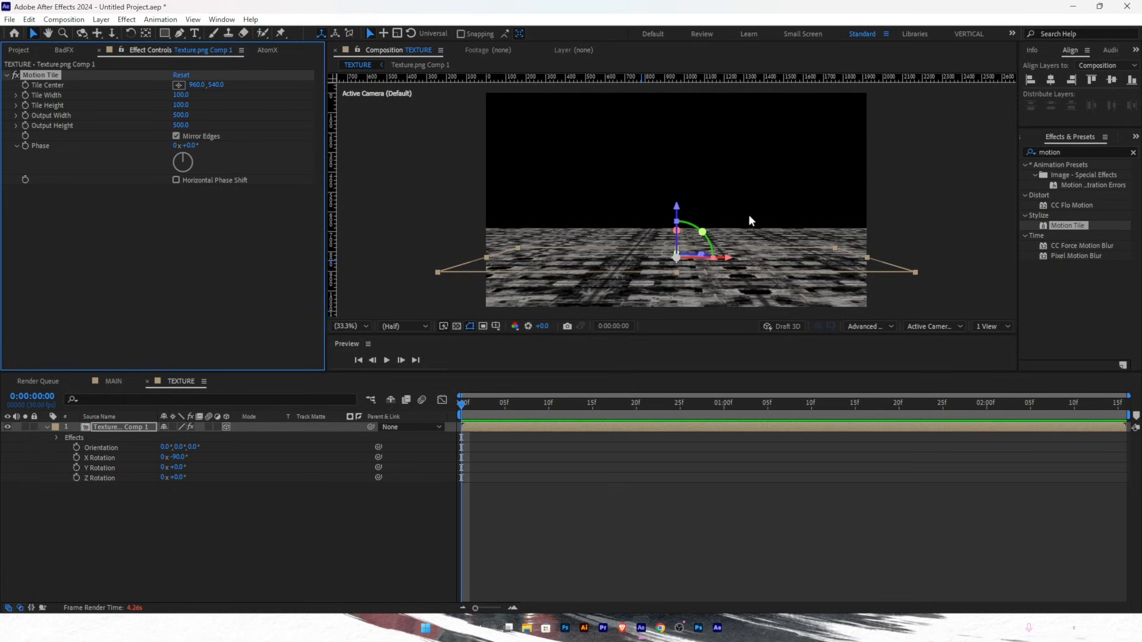
{"action": "left_click_drag", "start_coordinate": [677, 206], "coordinate": [678, 202]}
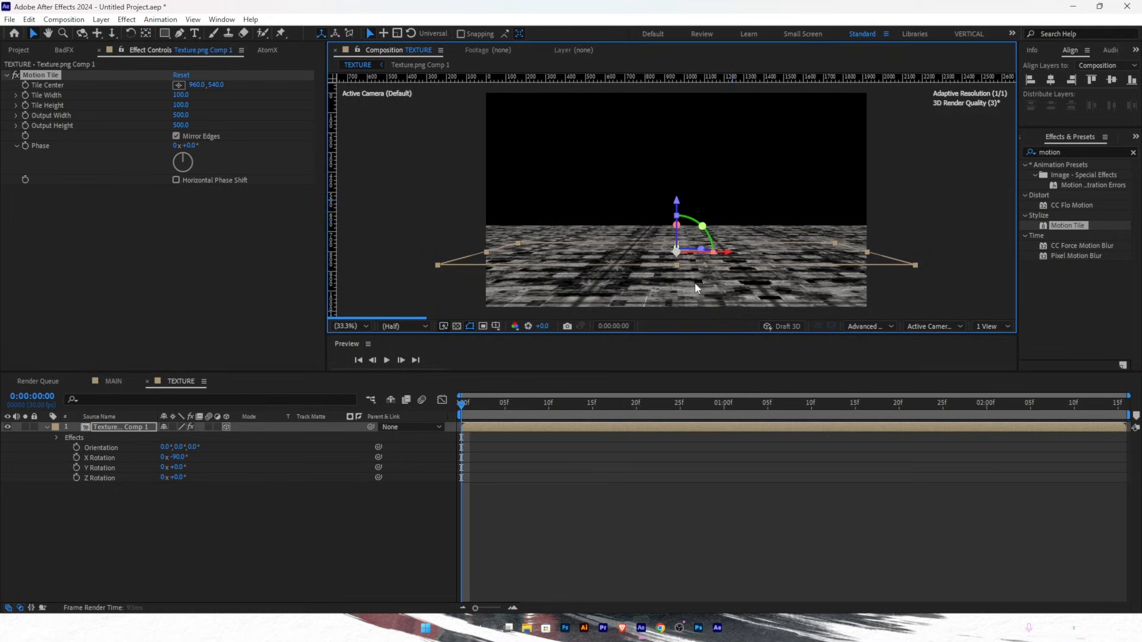
{"action": "left_click", "coordinate": [46, 427]}
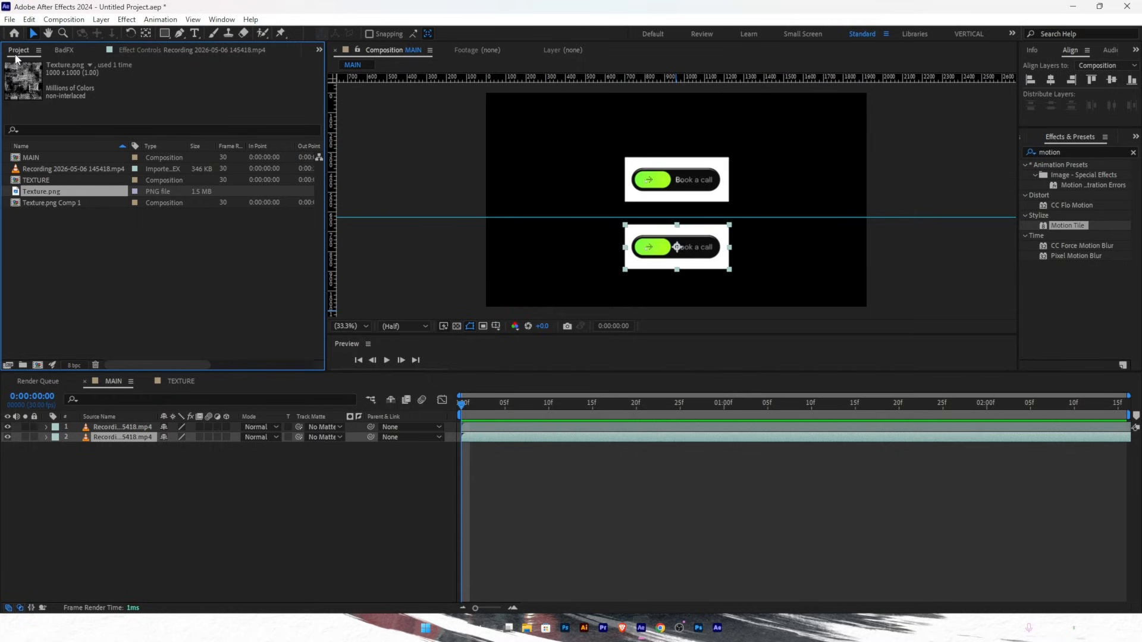
- Add the TEXTURE comp into MAIN and lower the bottom Book a call button onto the floor
{"action": "left_click_drag", "start_coordinate": [36, 179], "coordinate": [709, 235]}
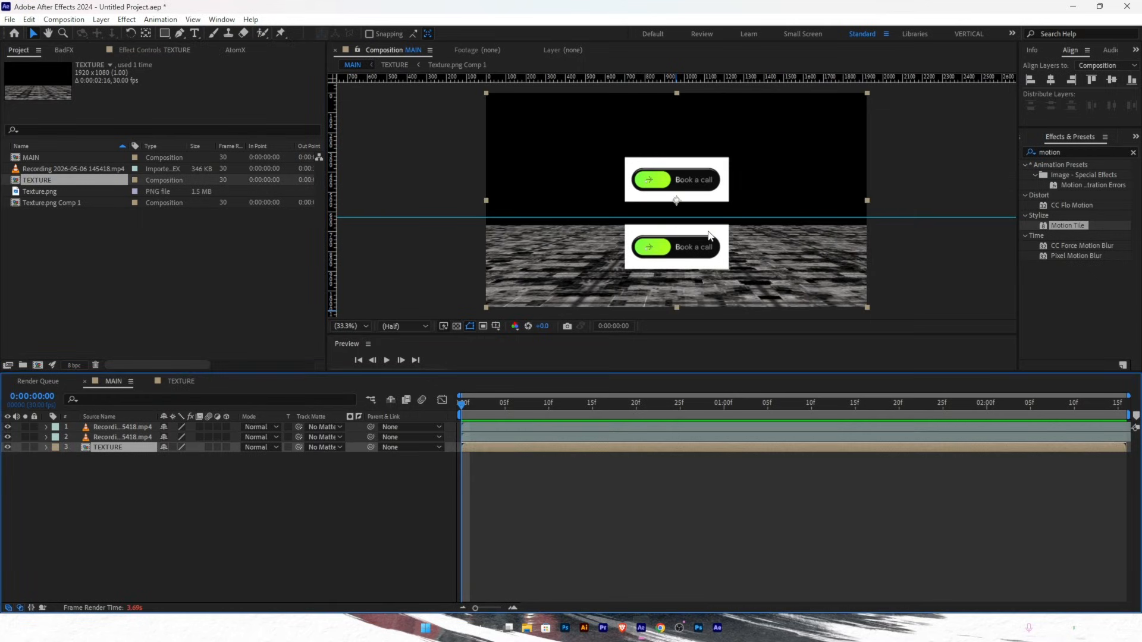
{"action": "left_click_drag", "start_coordinate": [716, 231], "coordinate": [718, 235]}
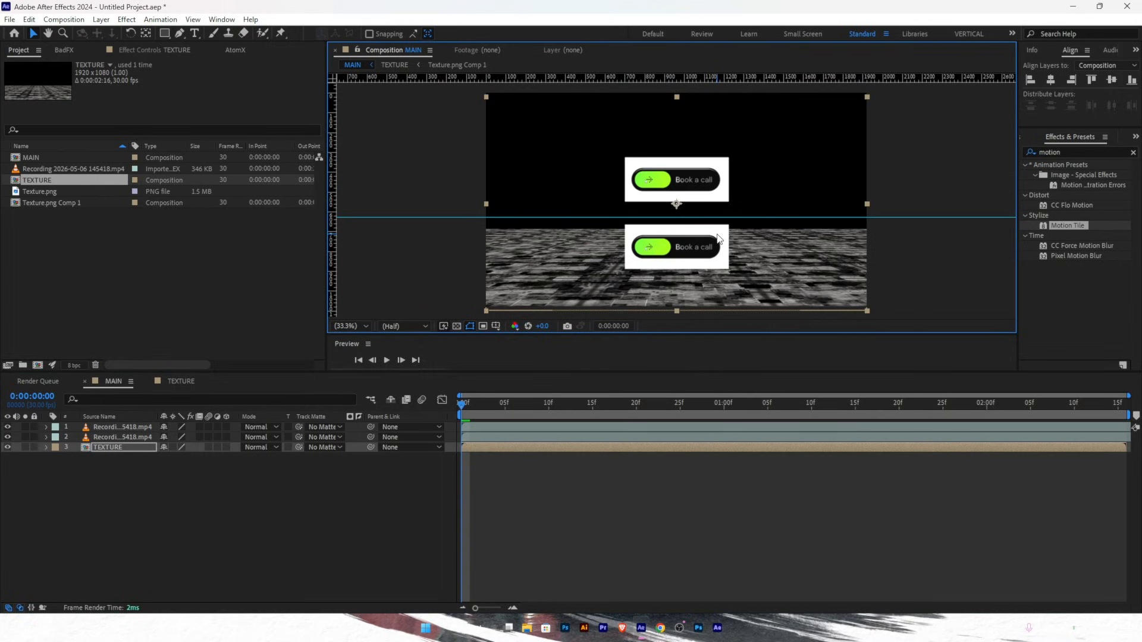
{"action": "left_click", "coordinate": [133, 438]}
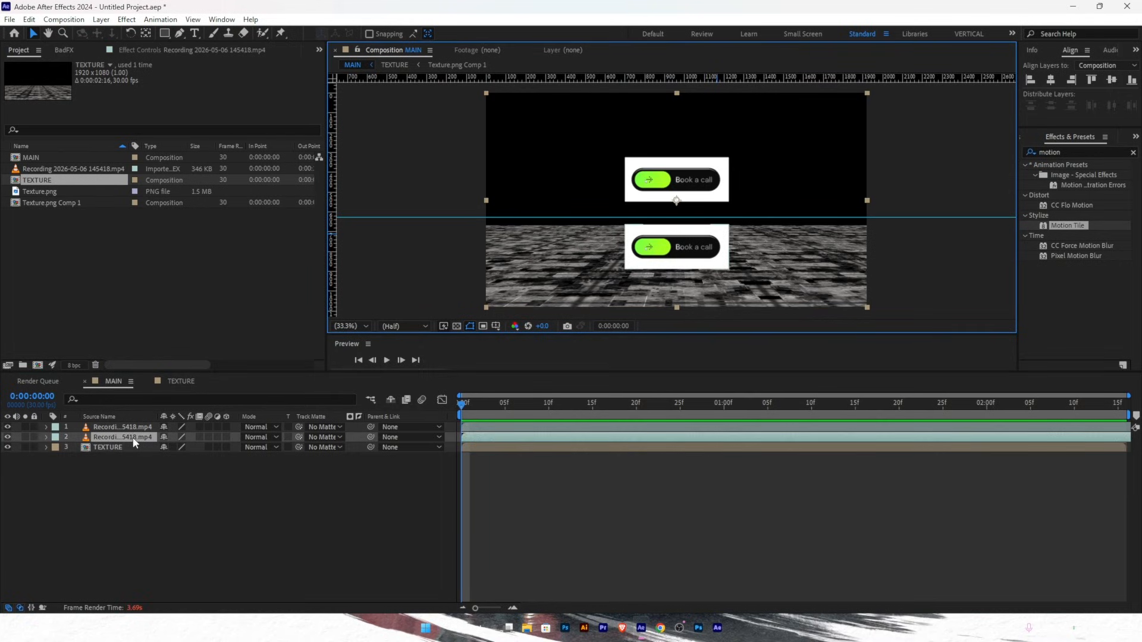
{"action": "left_click_drag", "start_coordinate": [718, 241], "coordinate": [718, 248]}
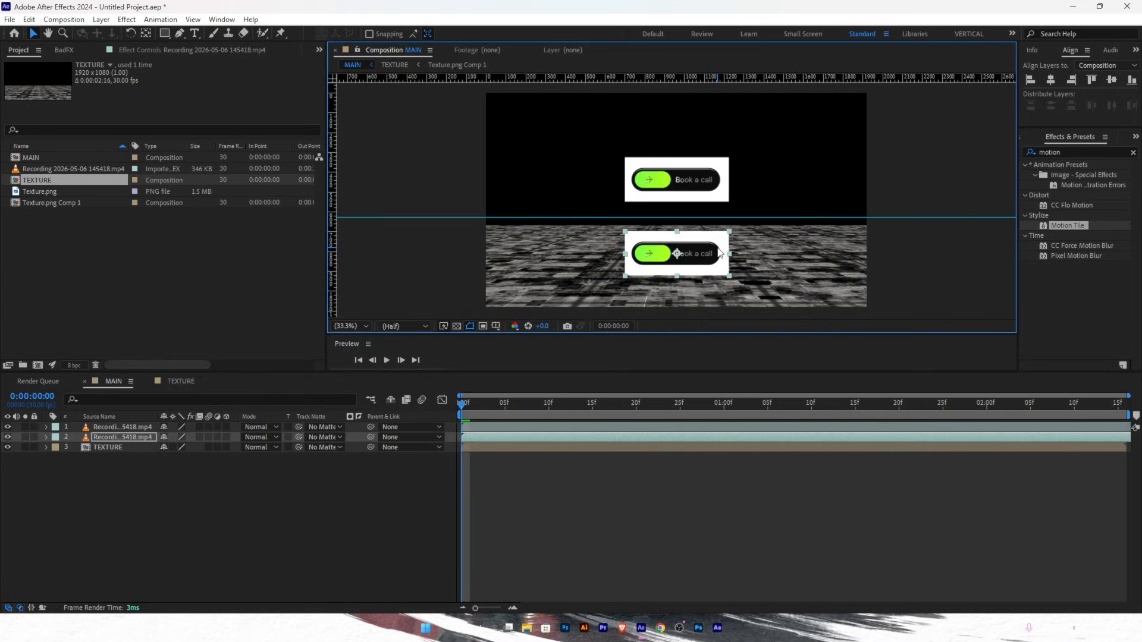
{"action": "left_click", "coordinate": [135, 498]}
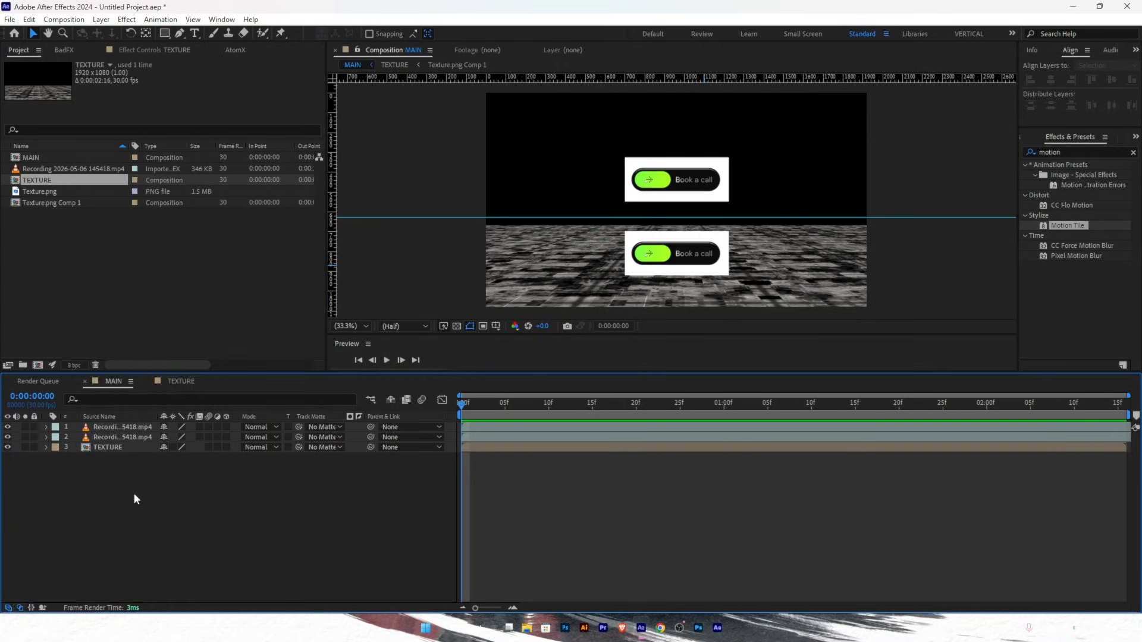
- Create Adjustment Layer 1 as layer 2 between the two Book a call button clips
{"action": "left_click", "coordinate": [116, 437]}
{"action": "key", "text": "ctrl+alt+y"}
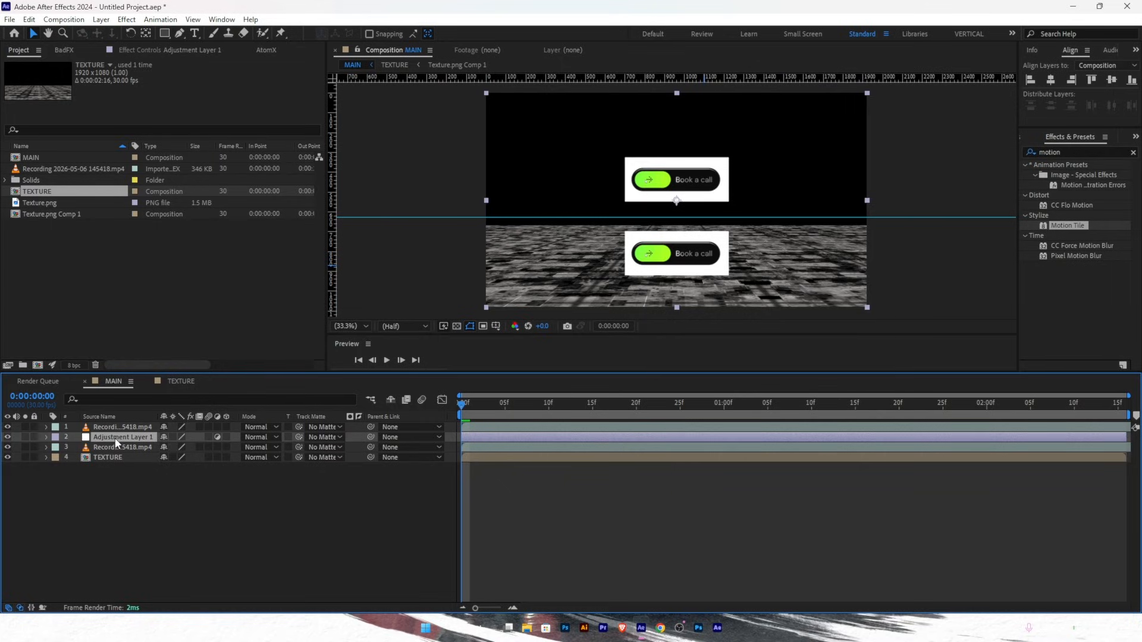
{"action": "left_click", "coordinate": [110, 428]}
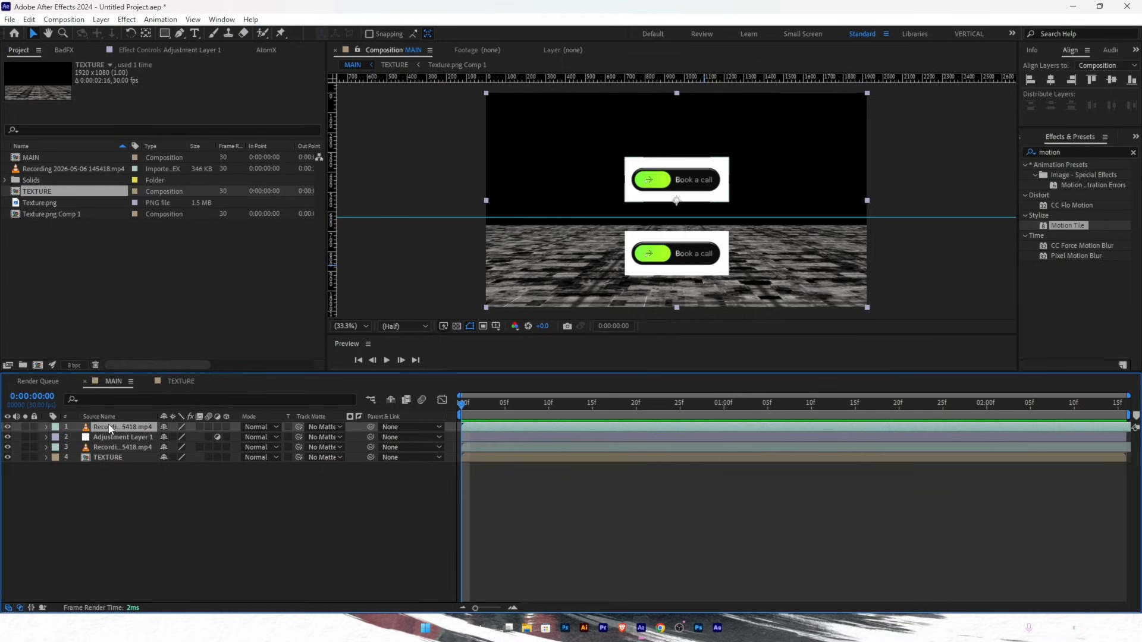
{"action": "left_click", "coordinate": [112, 438]}
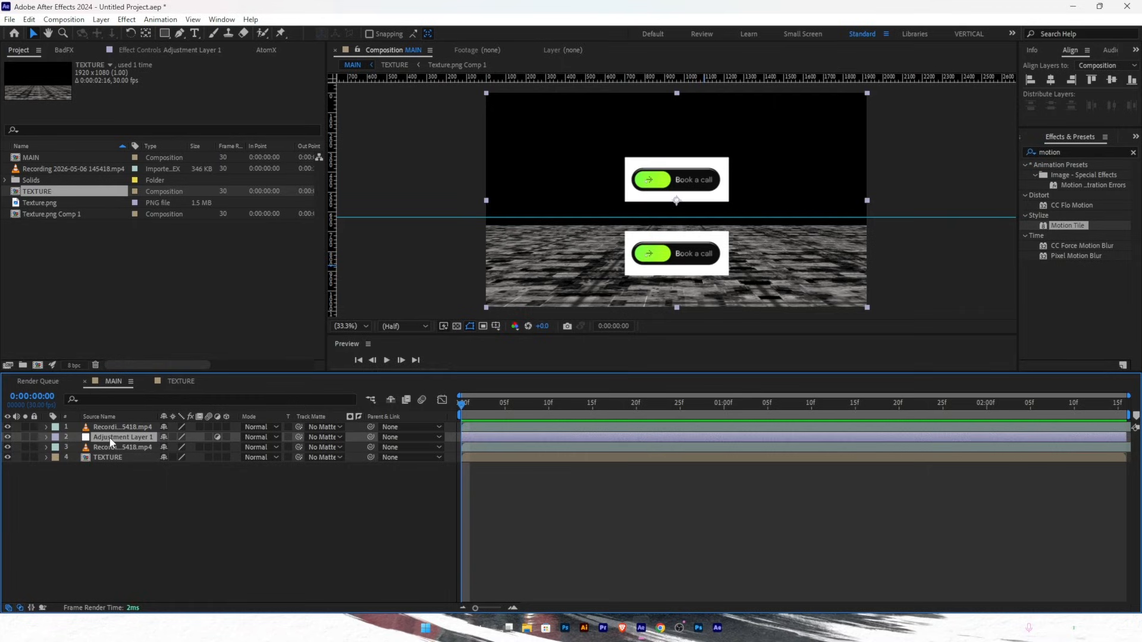
{"action": "key", "text": "ctrl+space"}
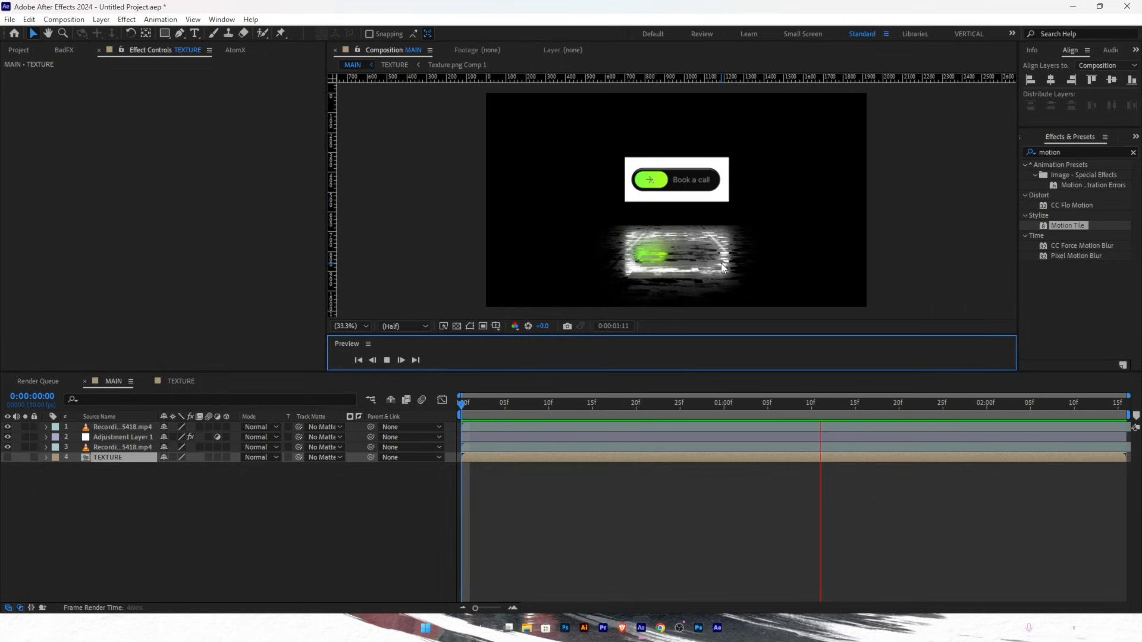
{"action": "right_click", "coordinate": [226, 531]}
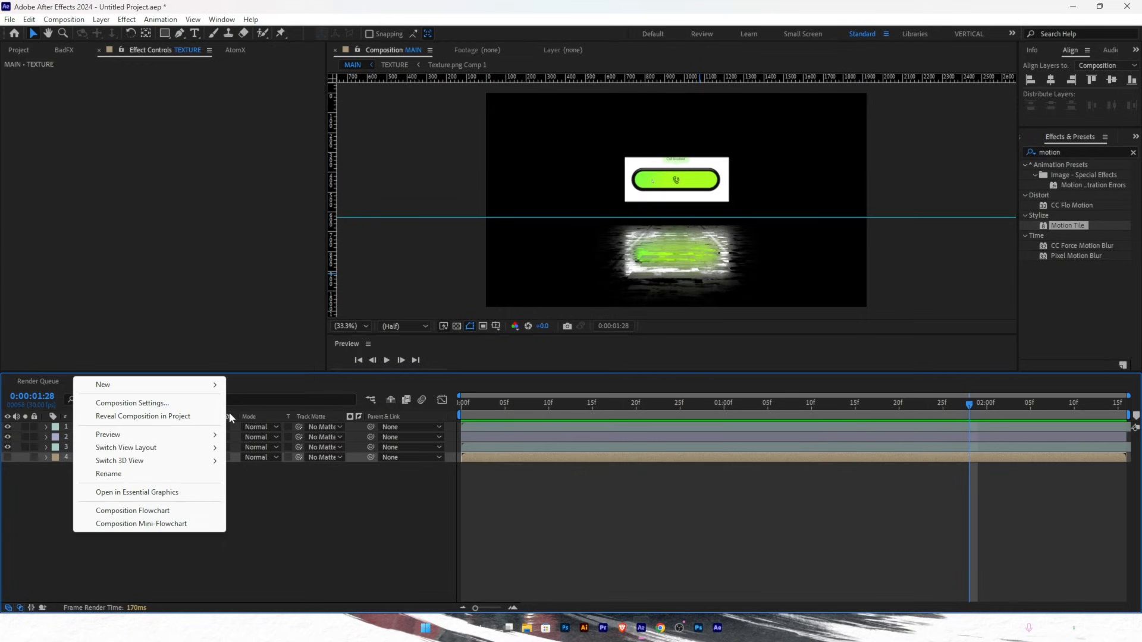
{"action": "mouse_move", "coordinate": [203, 385]}
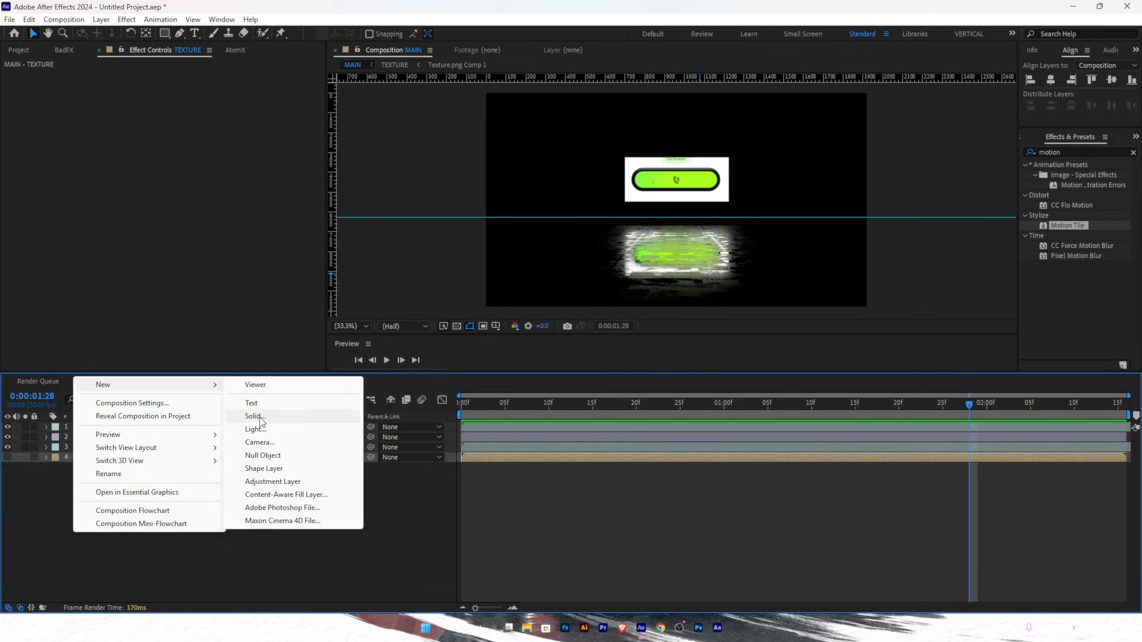
{"action": "left_click", "coordinate": [262, 455]}
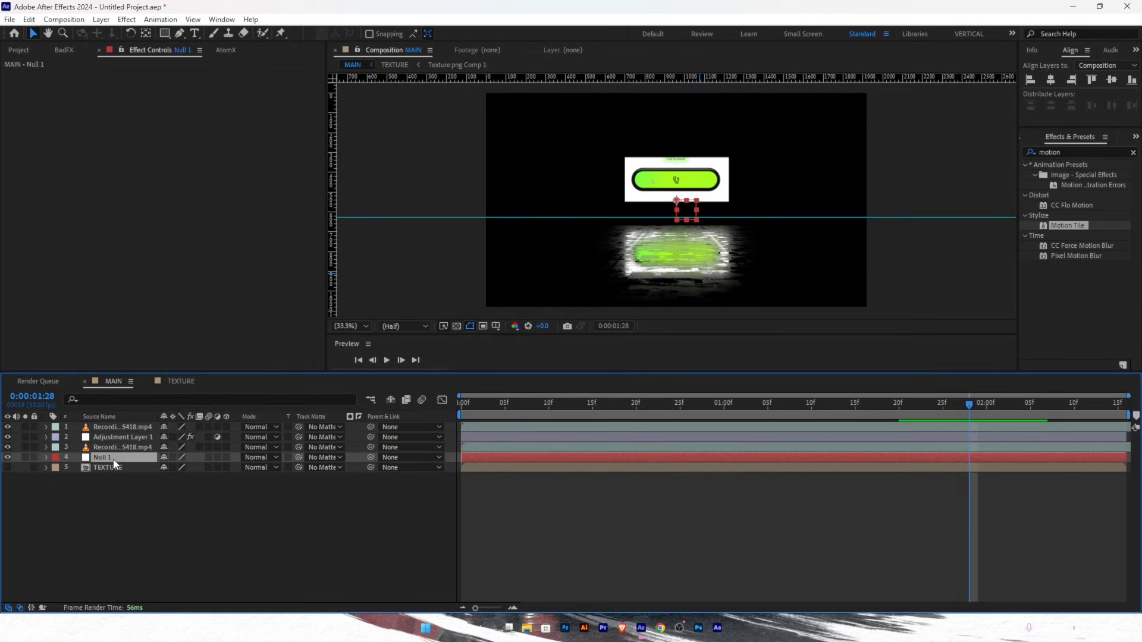
{"action": "key", "text": "Delete"}
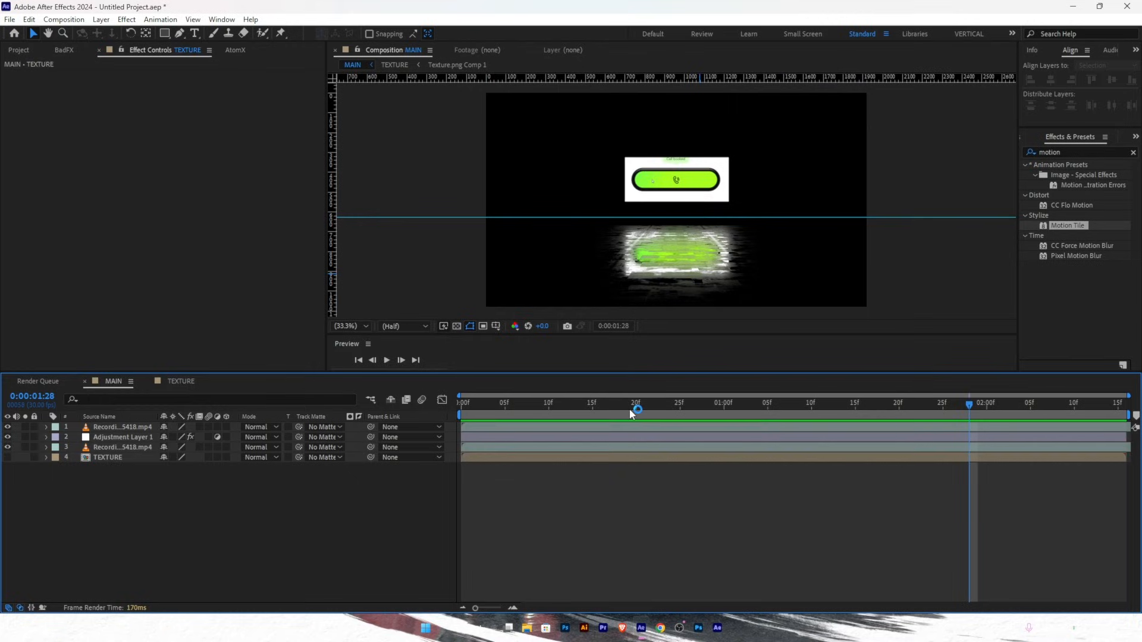